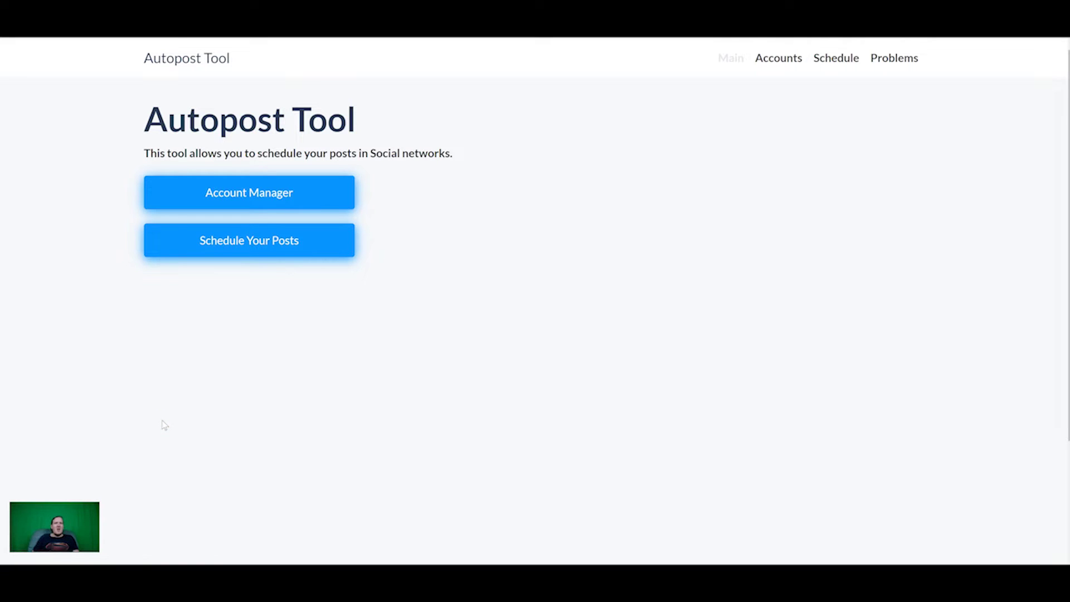
# Add a new Facebook-type account in Account Manager to bring up the Facebook login prompt.
pyautogui.click(240, 205)
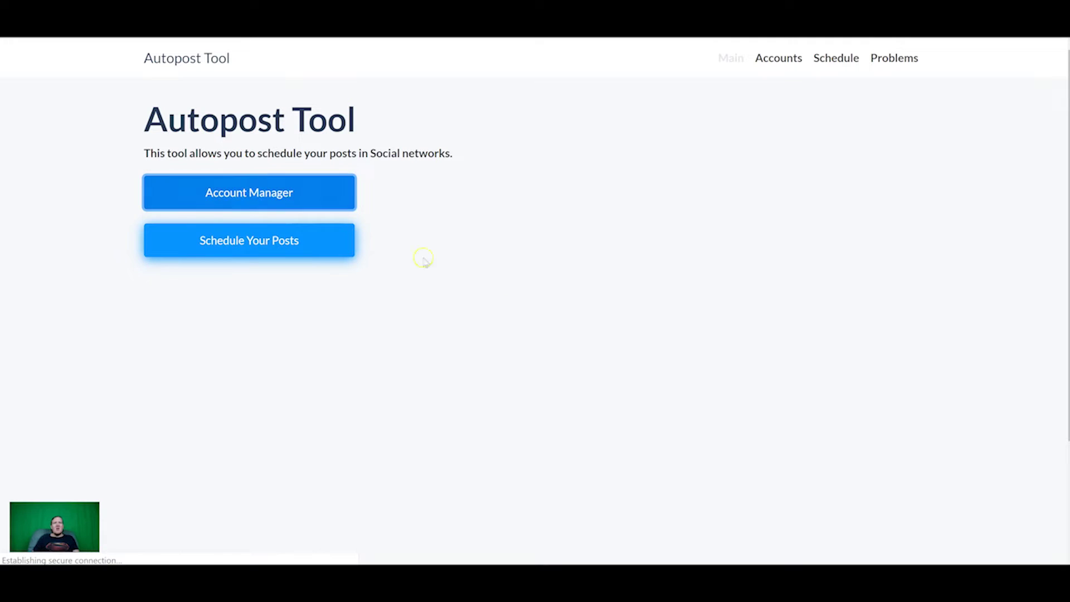
pyautogui.click(277, 191)
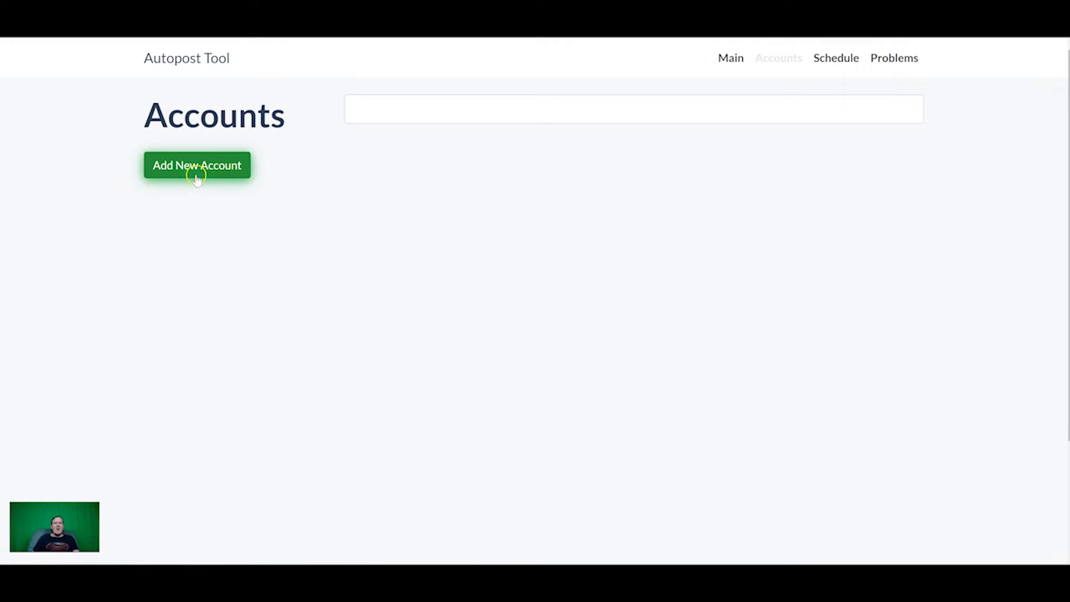
pyautogui.click(207, 179)
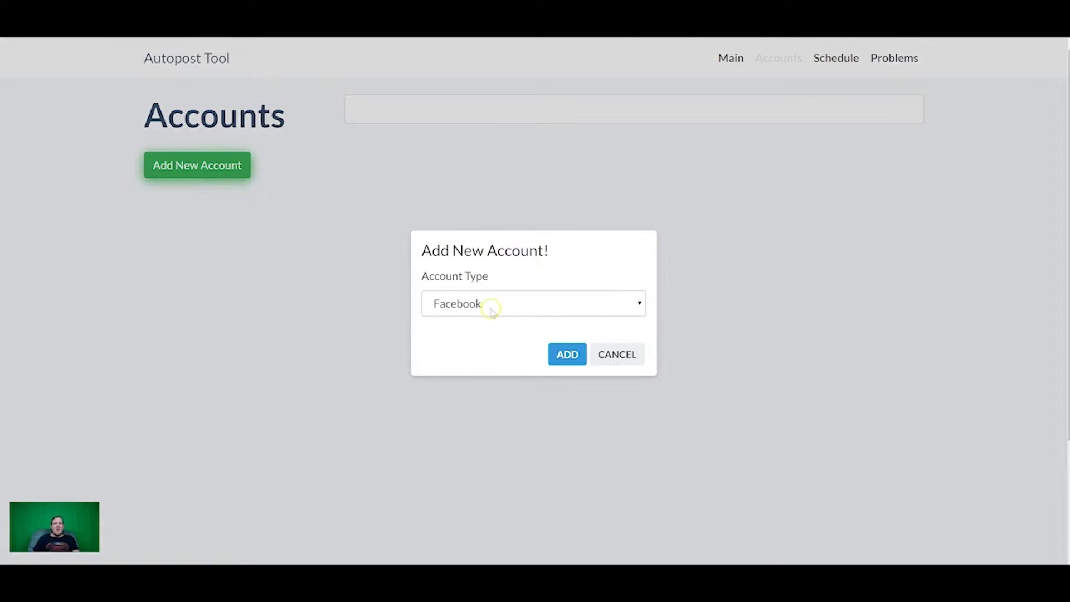
pyautogui.click(476, 306)
pyautogui.click(478, 305)
pyautogui.click(572, 357)
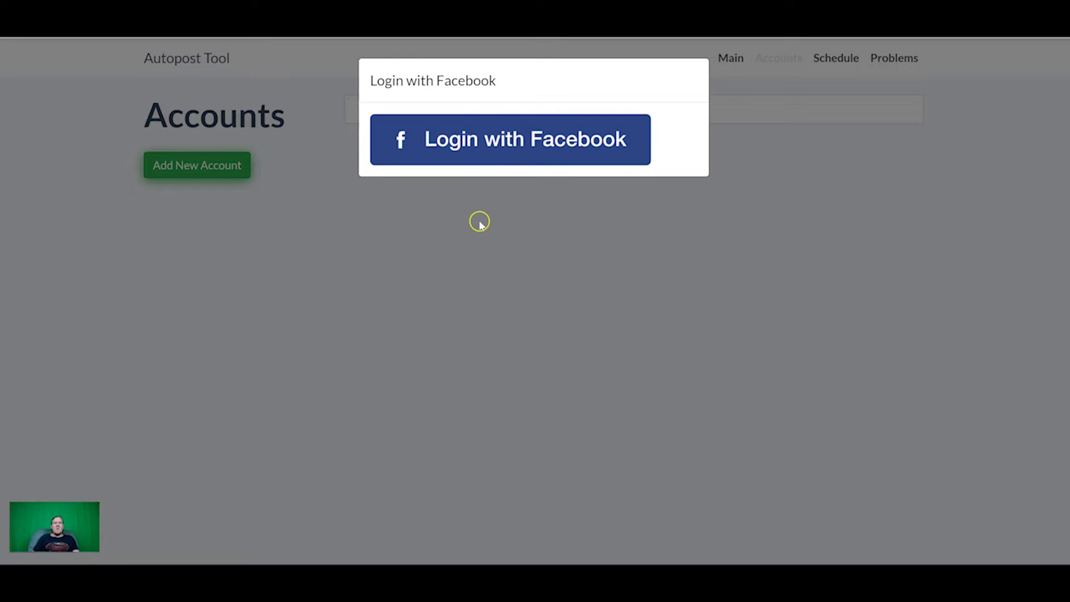
# Log in with Facebook, select the Market With James page, and grant its manage and publish permissions.
pyautogui.click(511, 138)
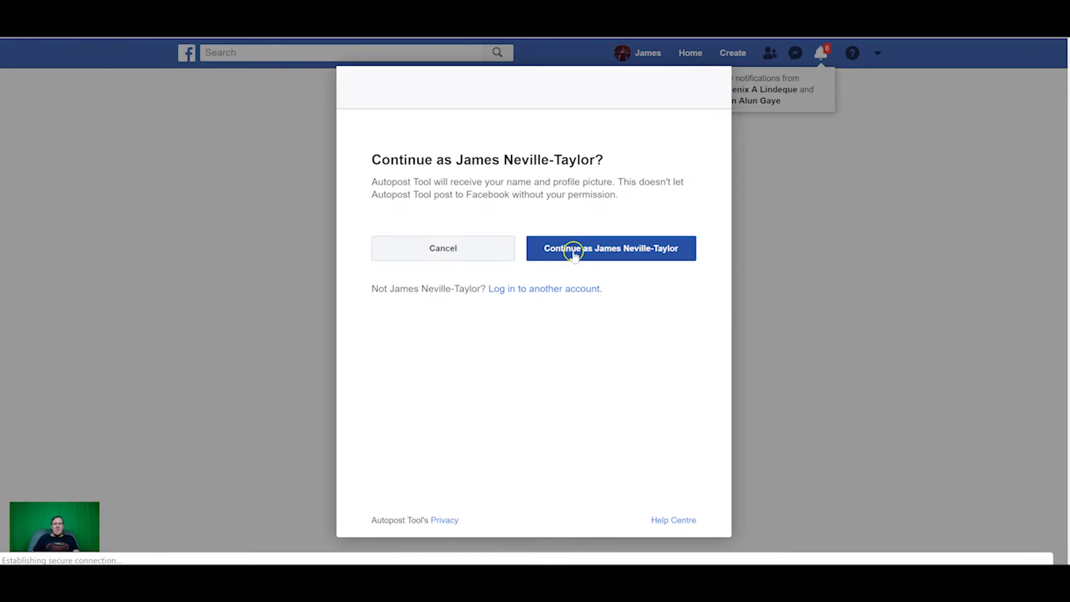
pyautogui.click(574, 251)
pyautogui.scroll(-3, 640, 390)
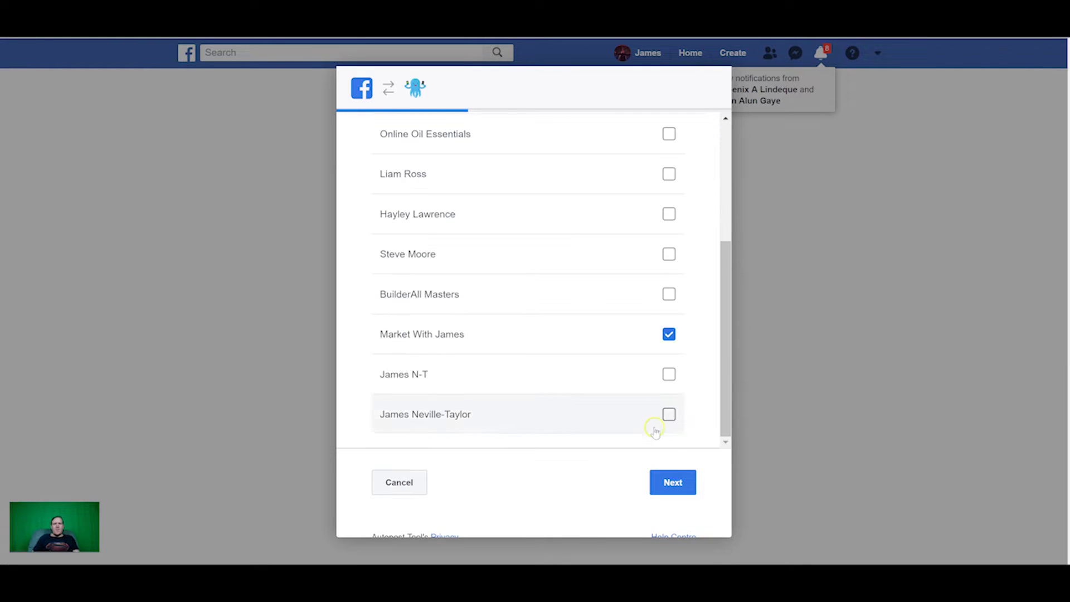
pyautogui.click(670, 480)
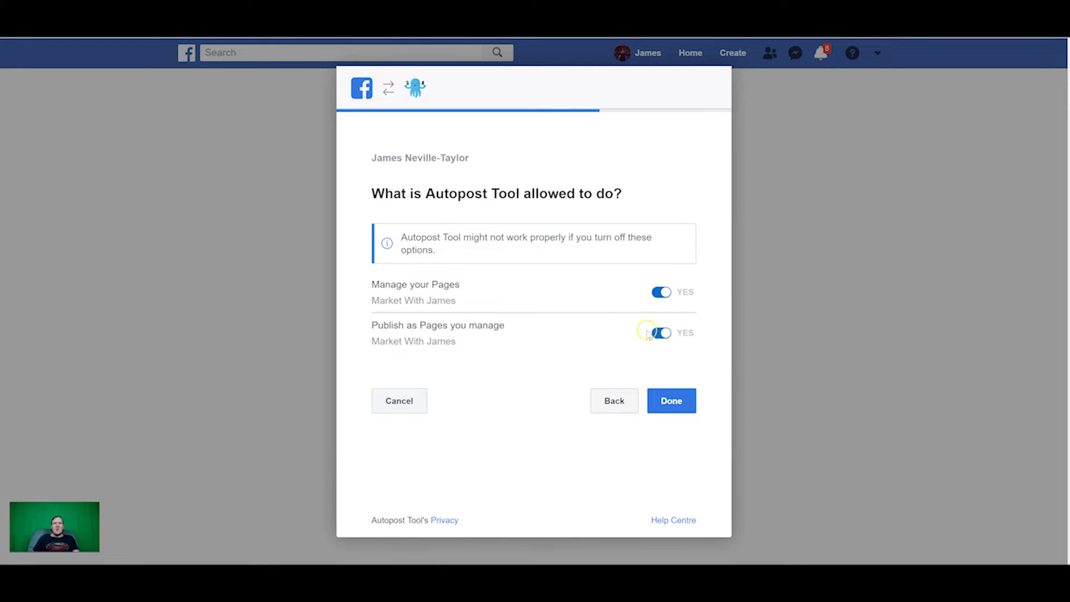
pyautogui.click(678, 401)
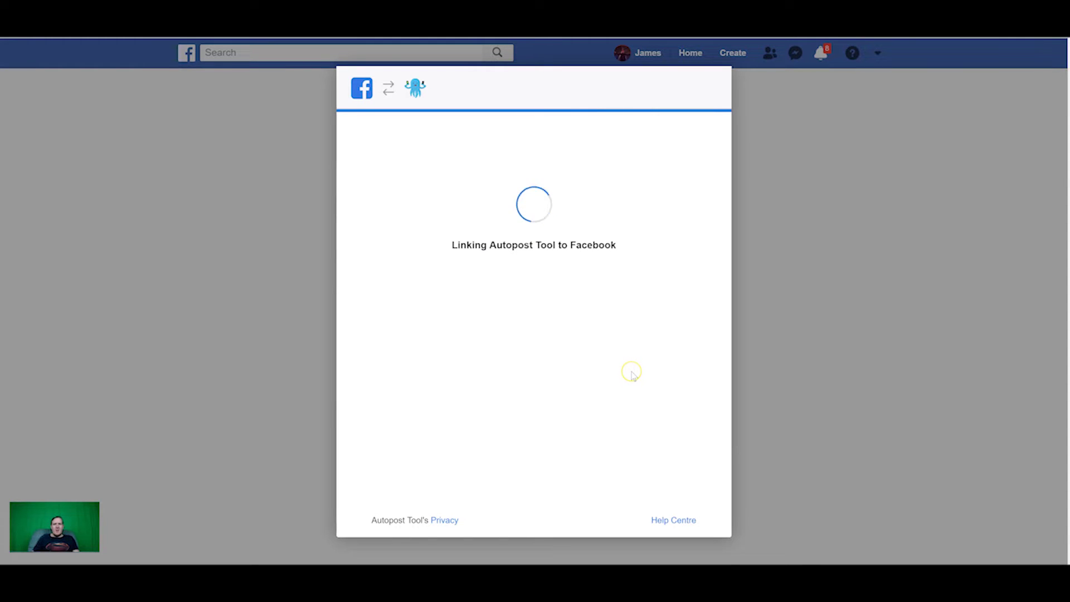
pyautogui.click(548, 332)
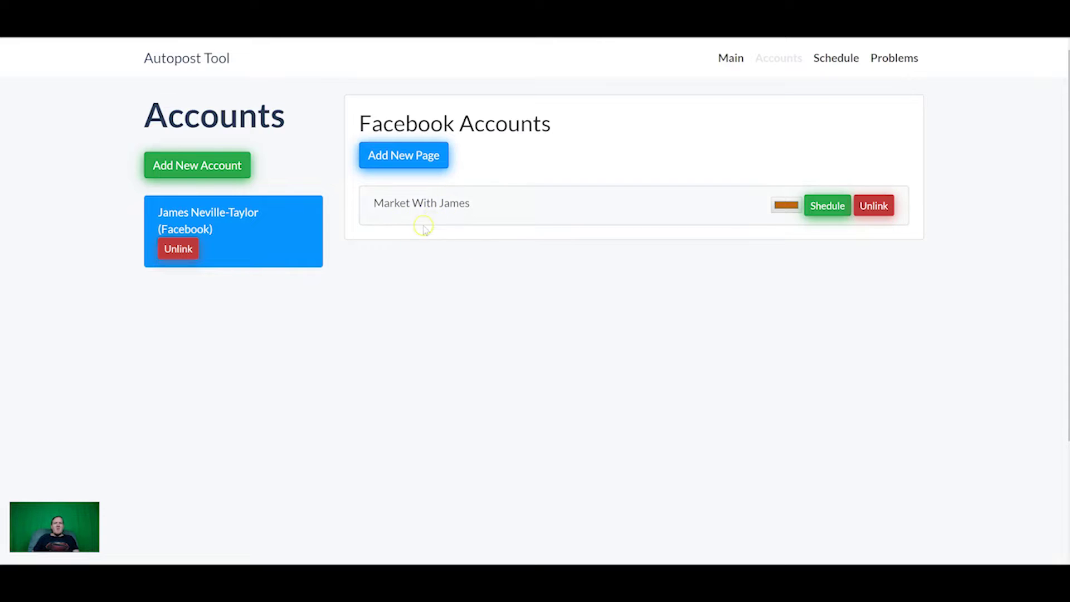
# Open the Market With James posting schedule and add a new post on 28 March.
pyautogui.click(819, 209)
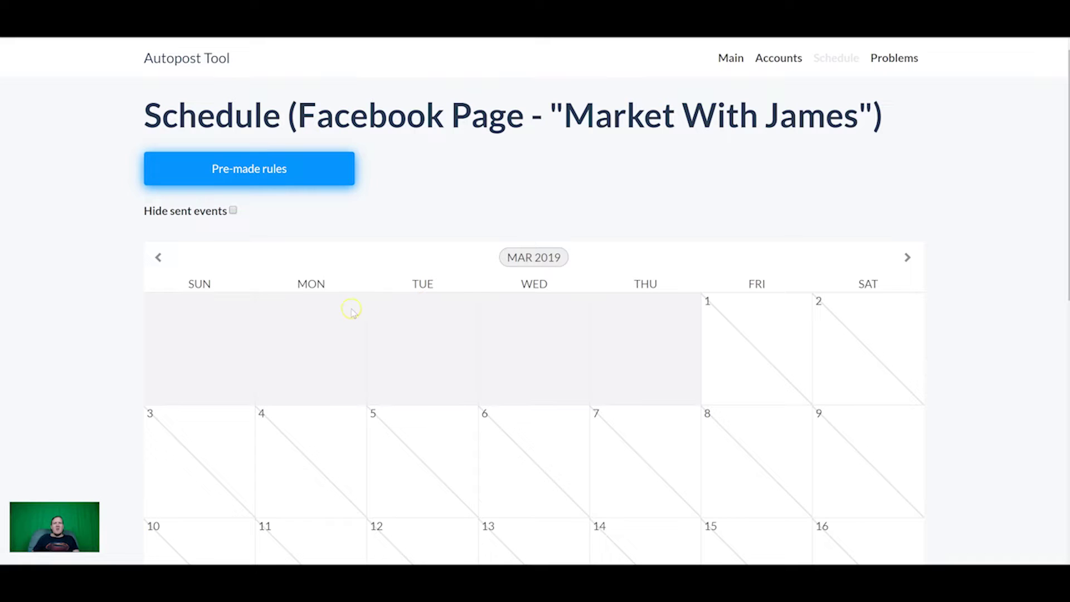
pyautogui.scroll(-7, 651, 360)
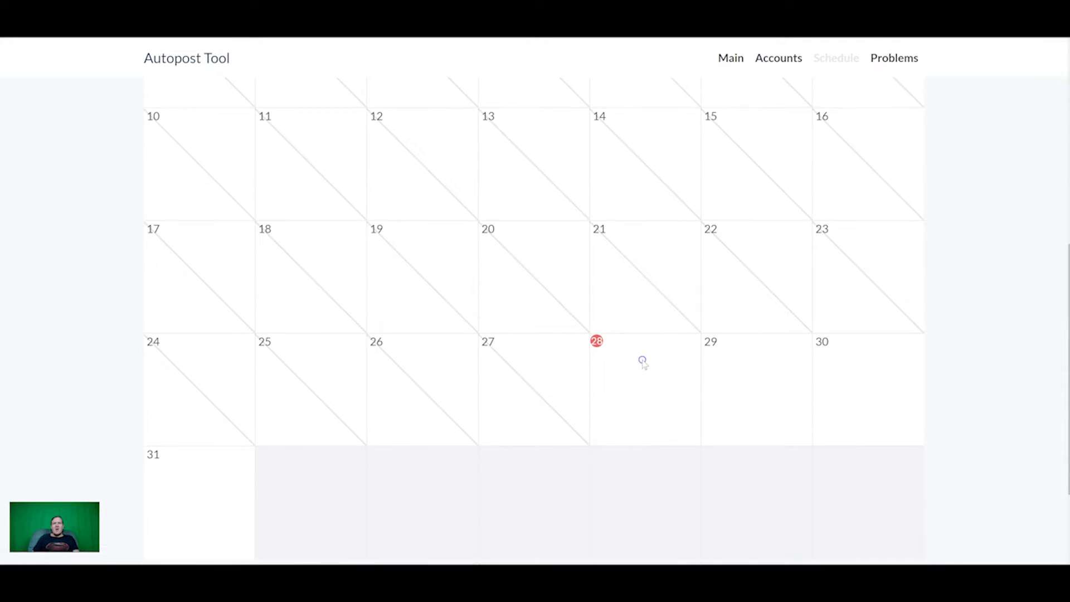
pyautogui.click(643, 361)
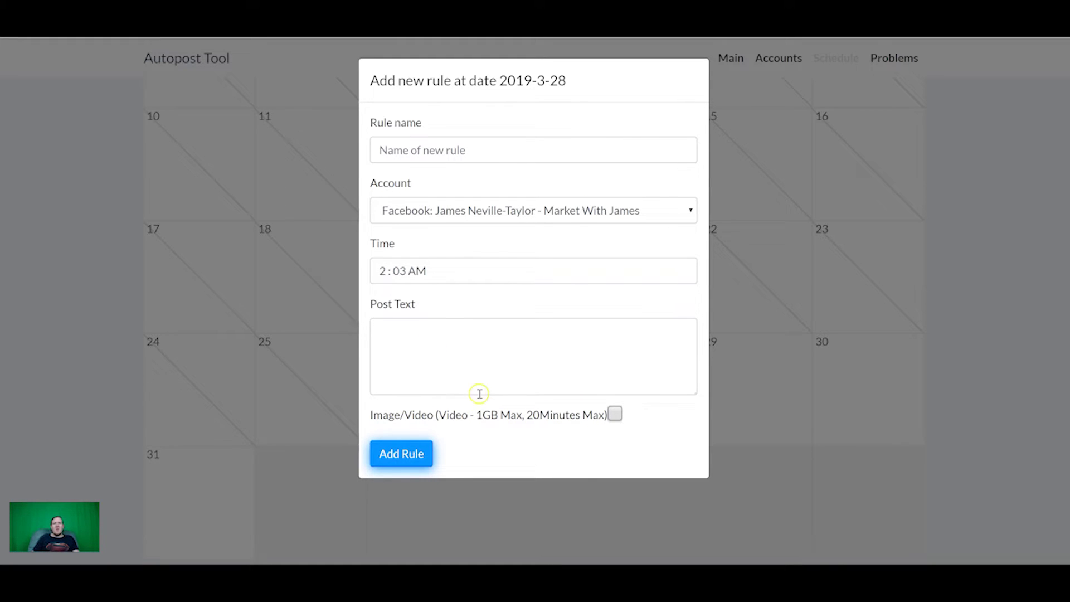
# Set the post time to 2:05 AM, enter 'test' as the post text, and save the rule.
pyautogui.click(390, 356)
pyautogui.click(408, 273)
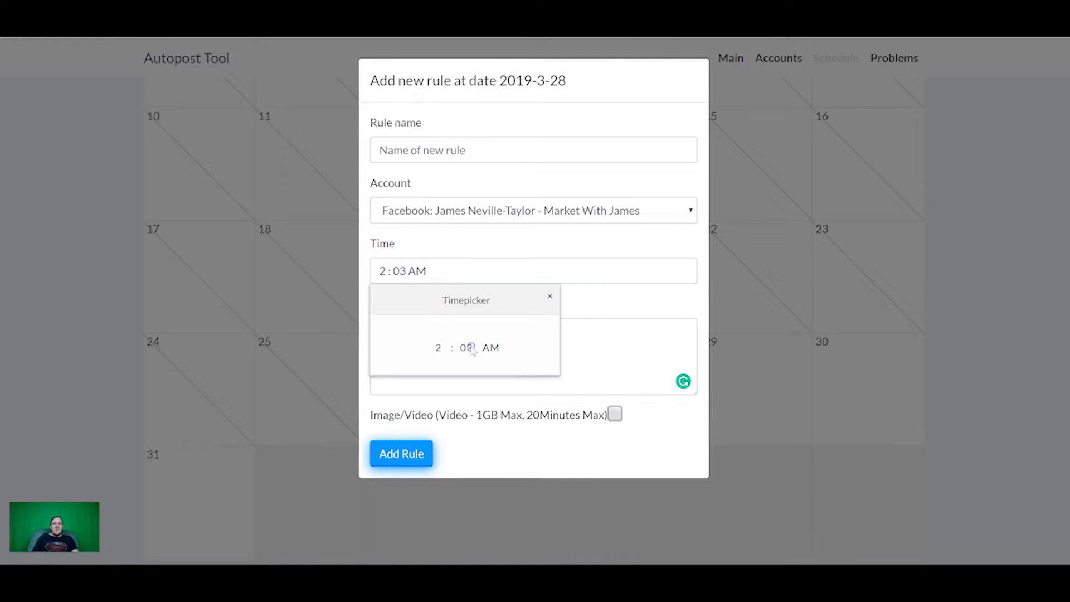
pyautogui.click(549, 296)
pyautogui.click(474, 277)
pyautogui.click(466, 333)
pyautogui.click(587, 352)
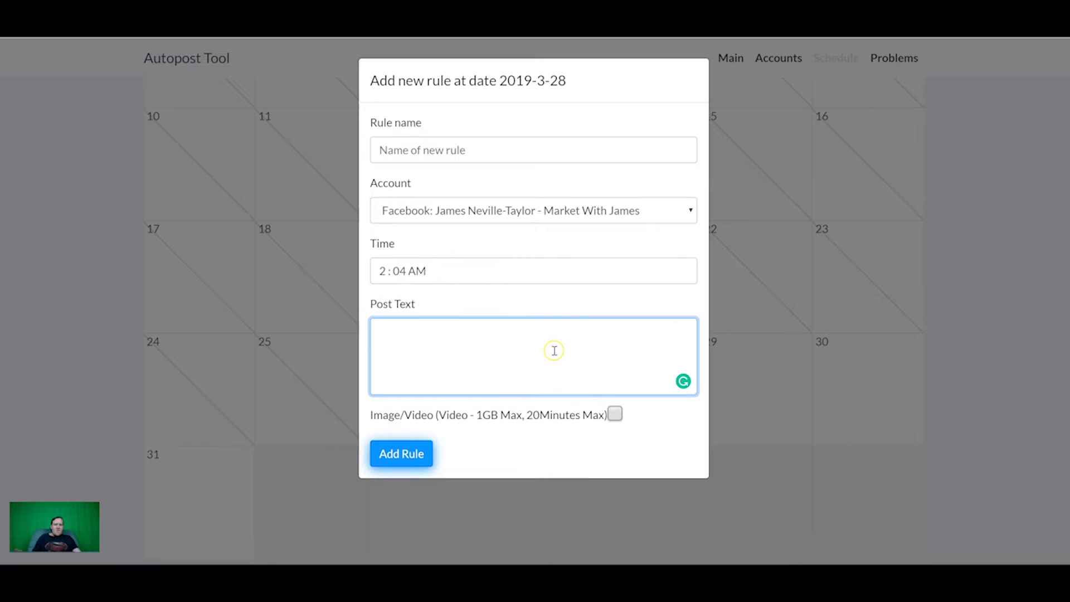
pyautogui.click(412, 262)
pyautogui.click(400, 270)
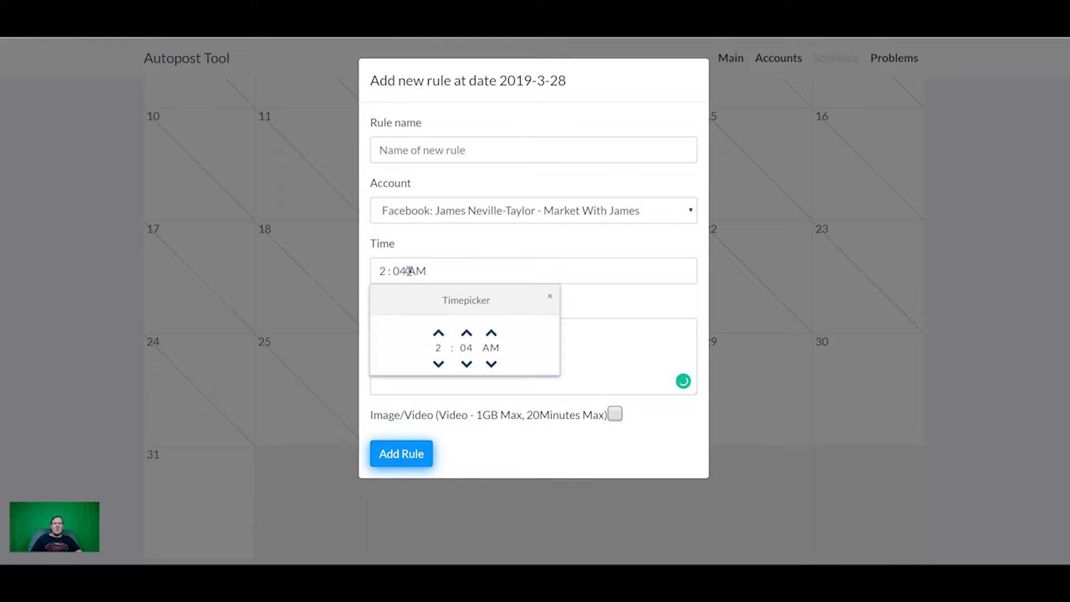
pyautogui.click(467, 333)
pyautogui.click(584, 337)
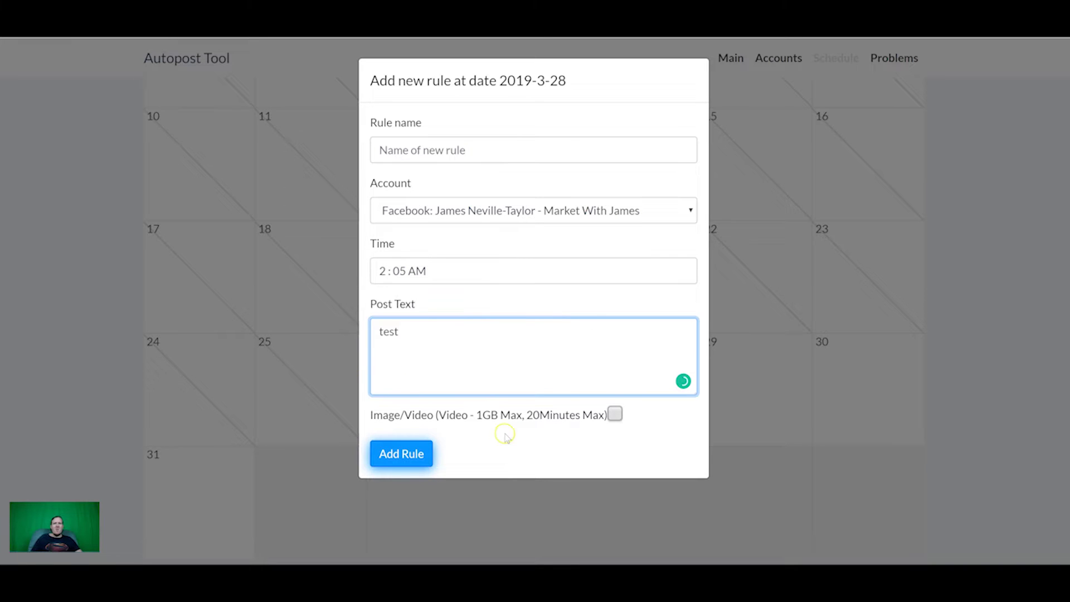
pyautogui.click(404, 456)
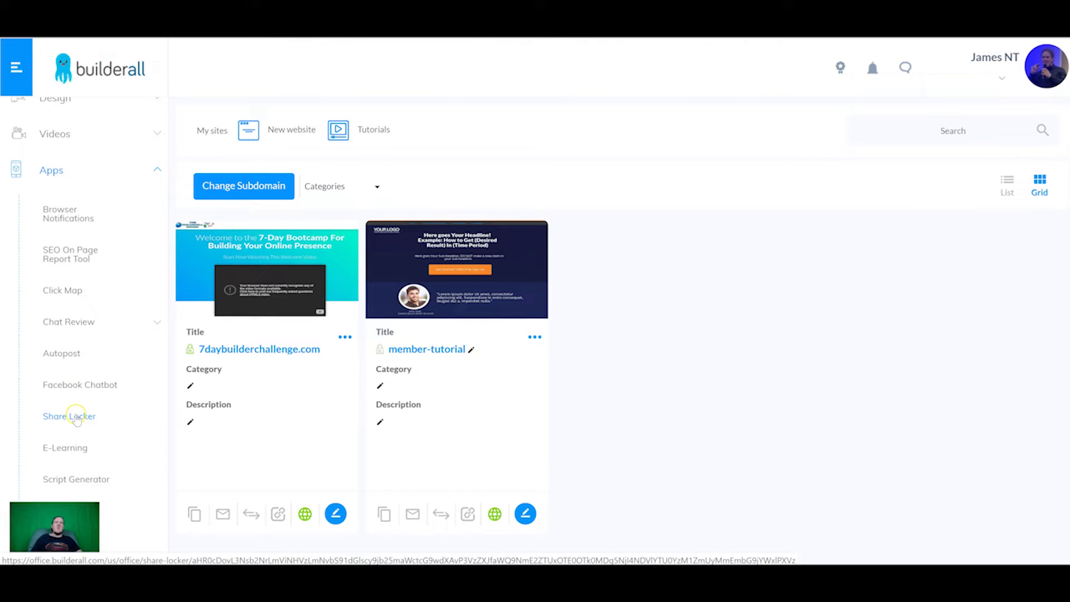
# Start a Popup Basic locker in Share Locker and title it 'Sharelocker'.
pyautogui.click(77, 415)
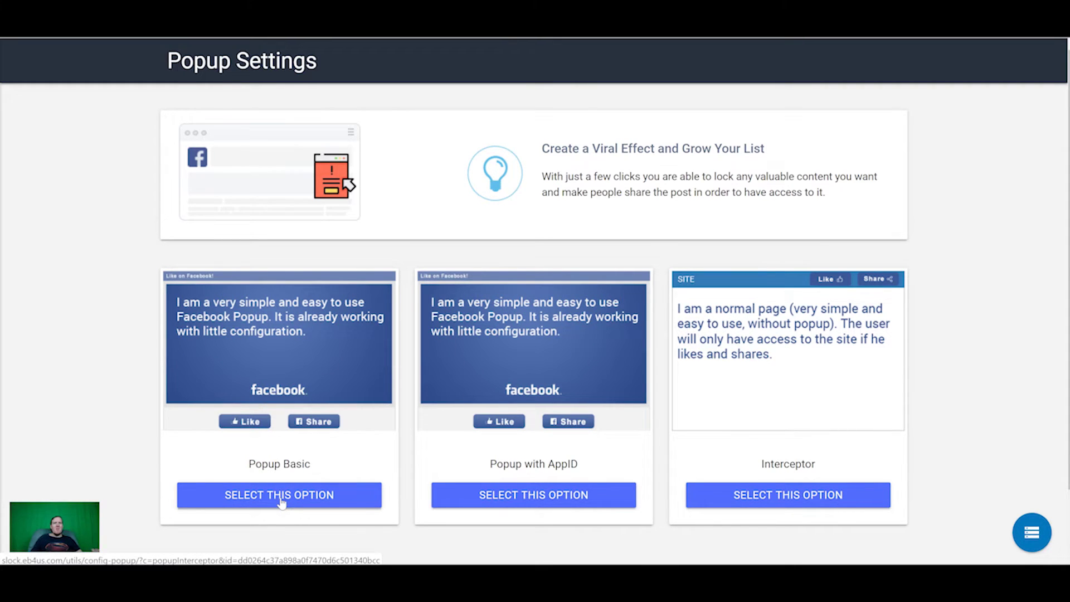
pyautogui.click(312, 494)
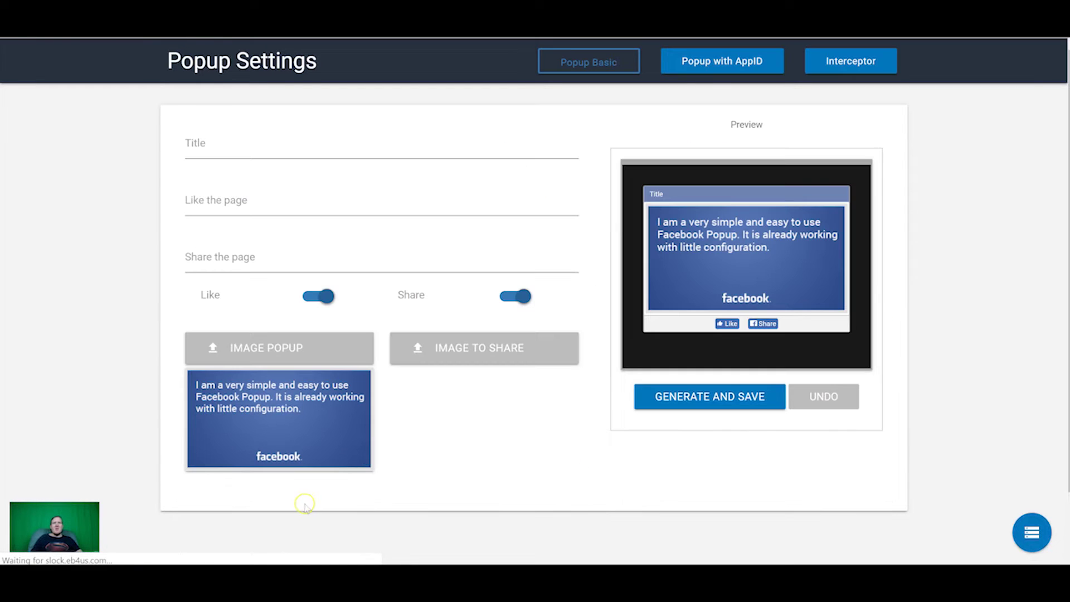
pyautogui.click(329, 153)
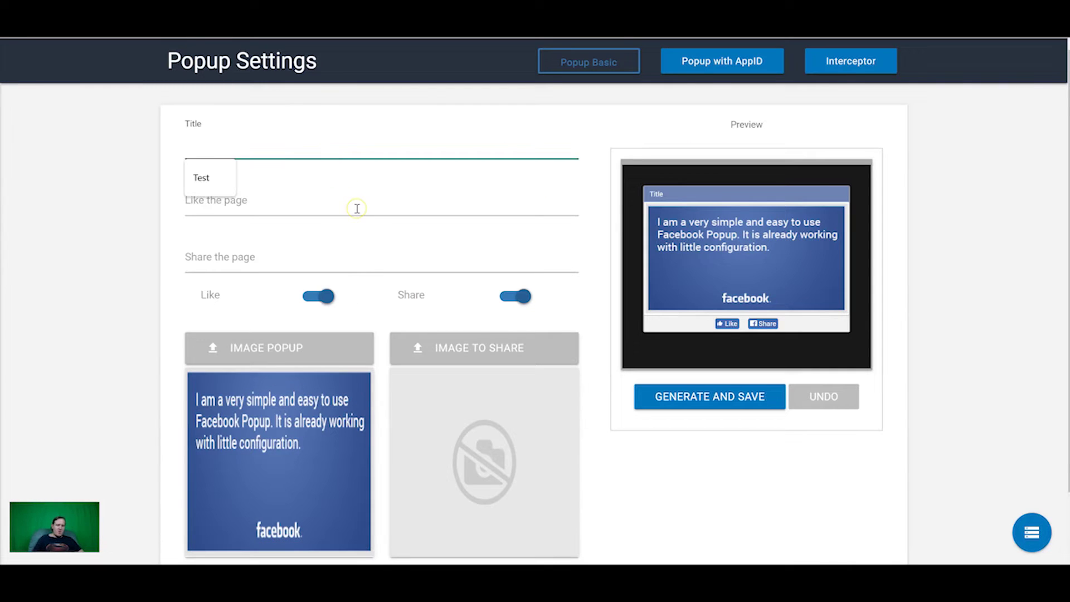
pyautogui.write('Sharelocker')
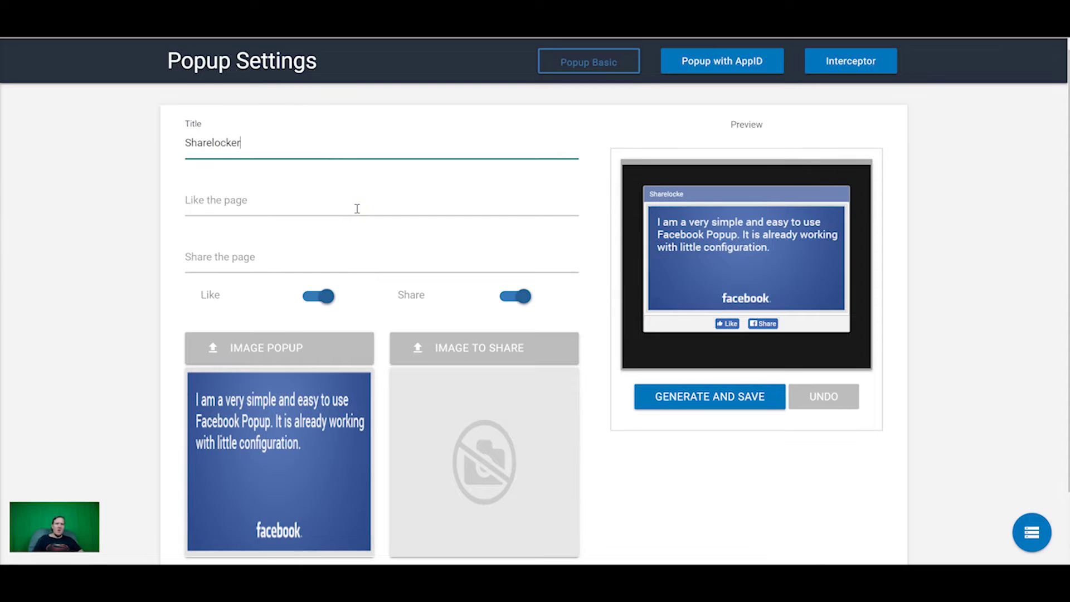
pyautogui.click(356, 209)
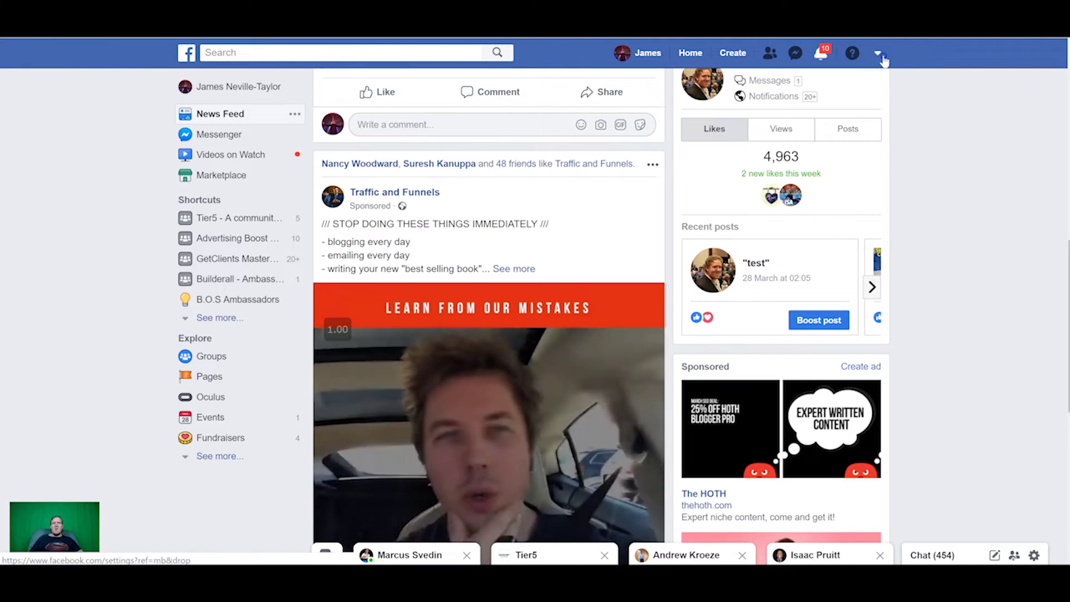
# Open the Market With James Facebook page and copy its web address.
pyautogui.click(879, 54)
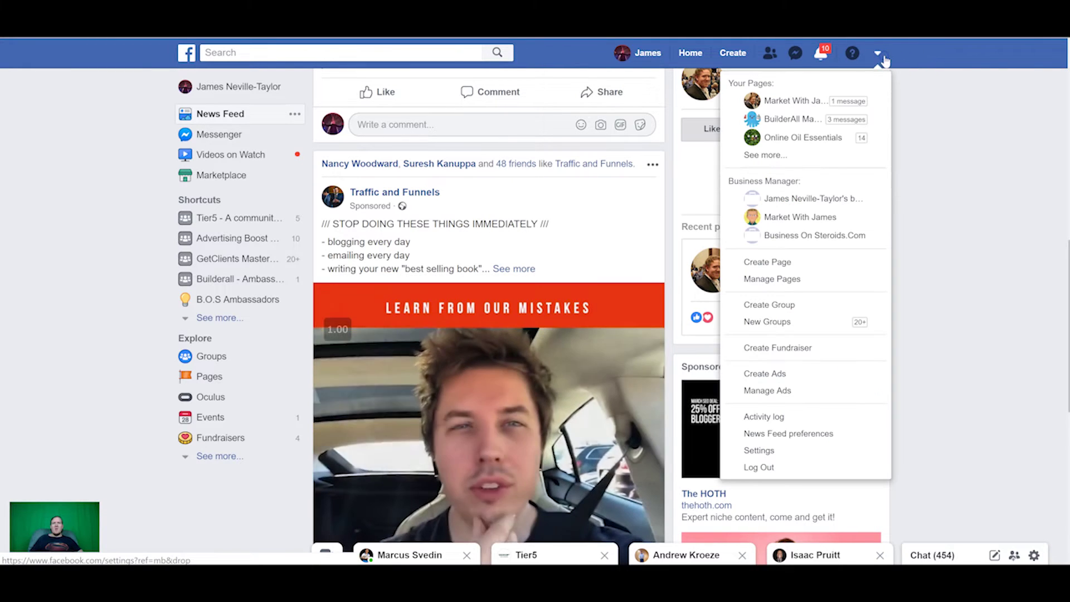
pyautogui.click(796, 103)
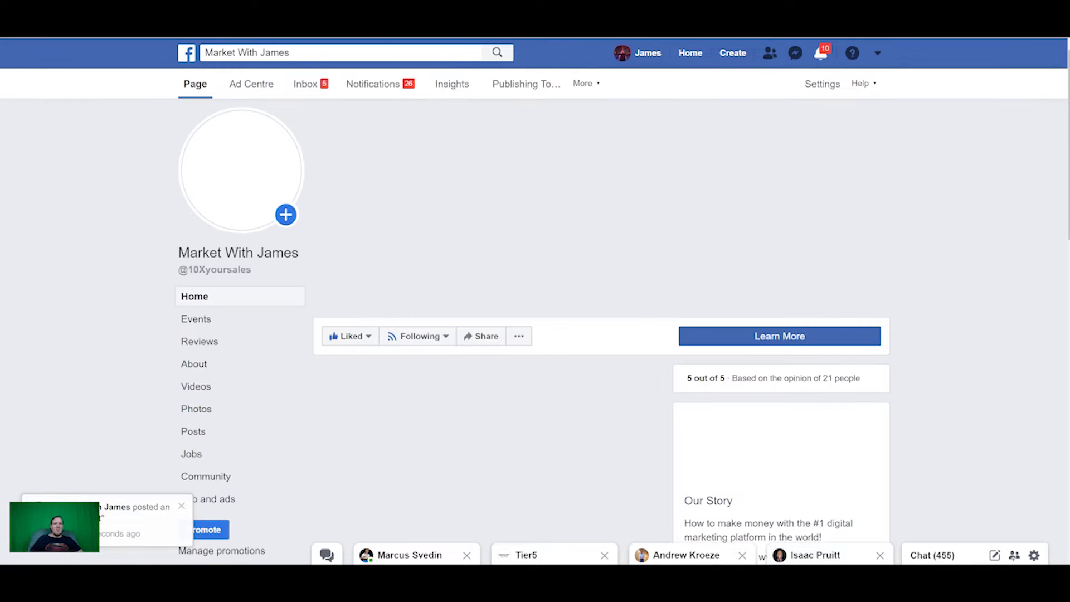
pyautogui.scroll(-2, 406, 363)
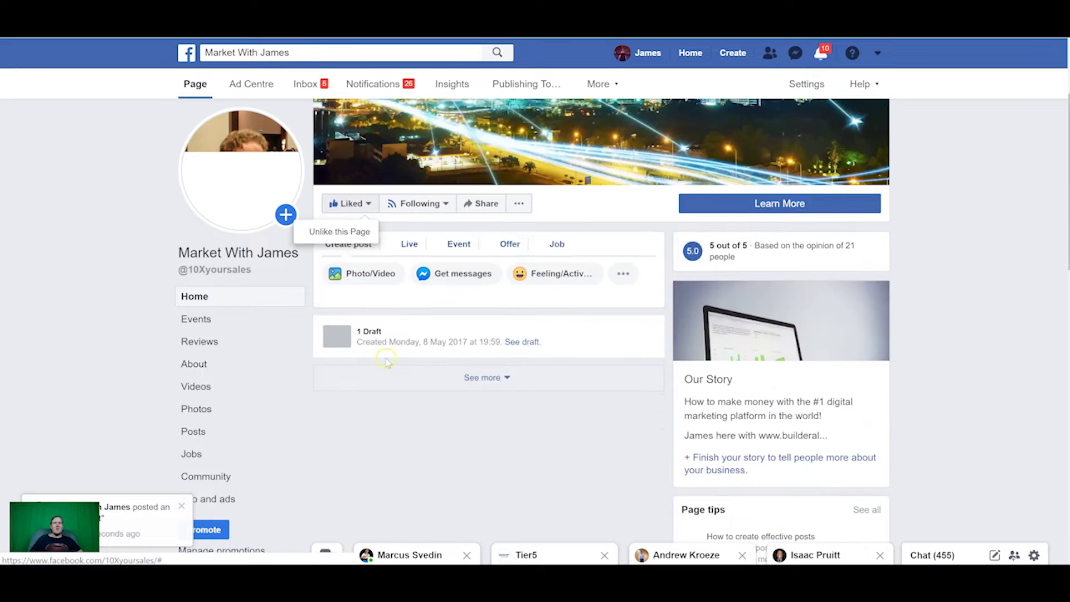
pyautogui.scroll(-2, 406, 363)
pyautogui.scroll(5, 353, 362)
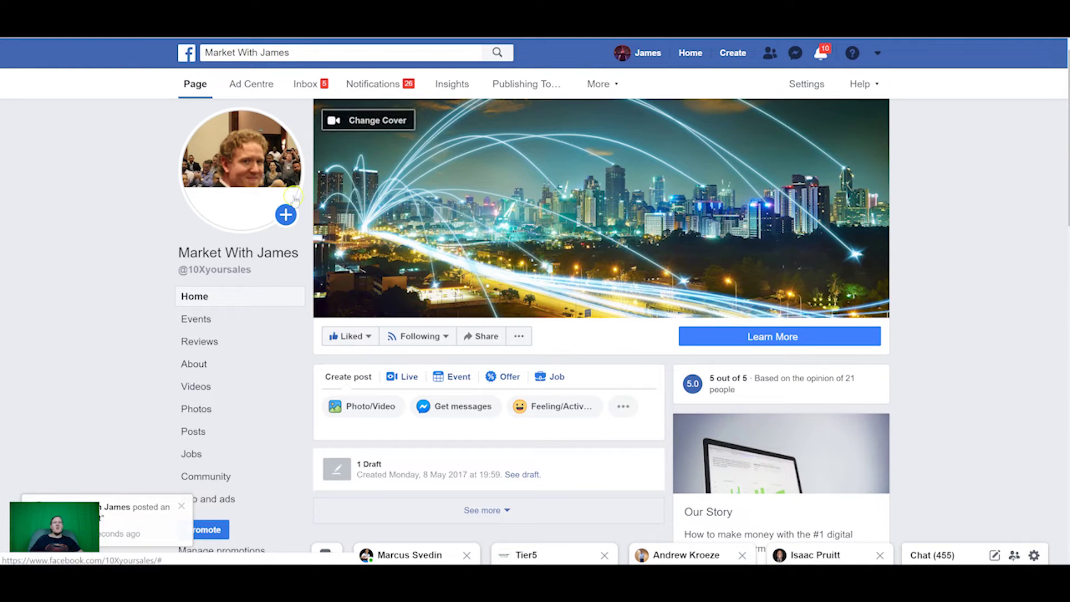
pyautogui.rightClick(258, 36)
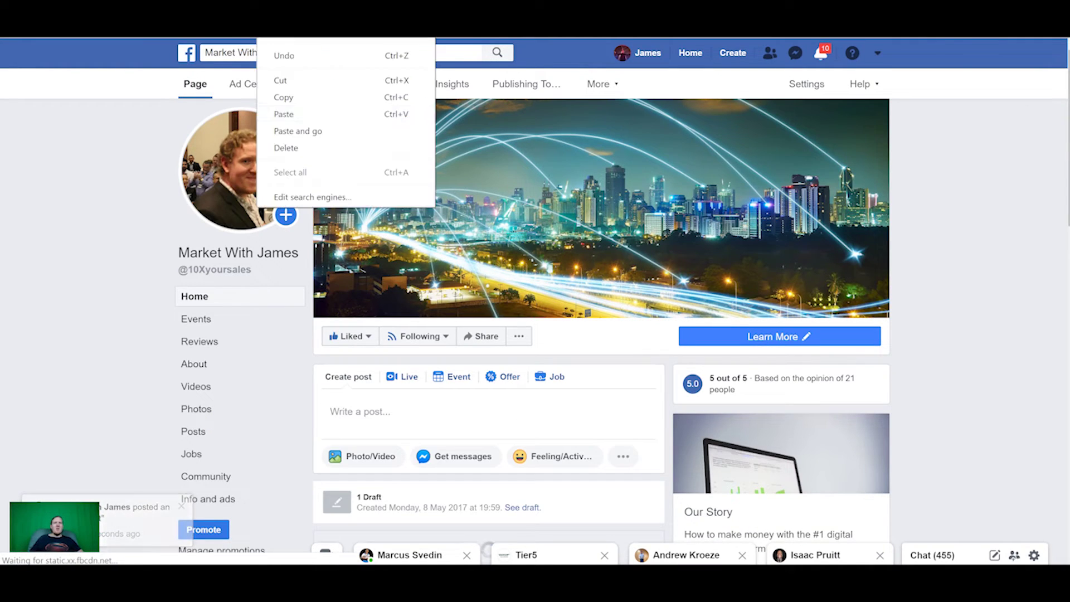
pyautogui.click(317, 99)
# Paste the Facebook page URL into both Like the page and Share the page, then try Generate and Save.
pyautogui.hotkey('ctrl', 'Tab')
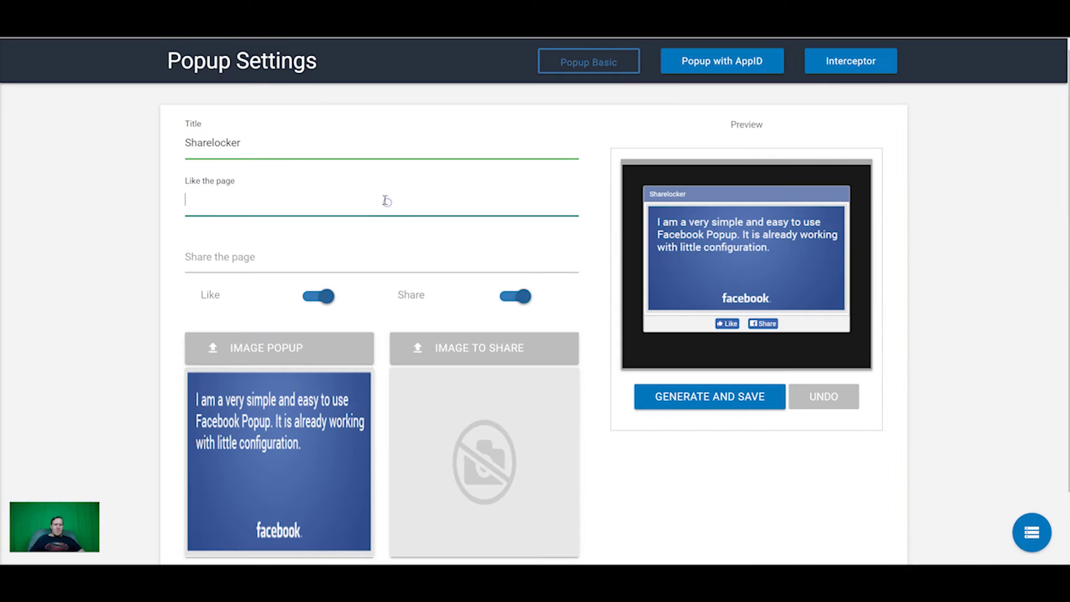
pyautogui.hotkey('ctrl', 'v')
pyautogui.click(302, 259)
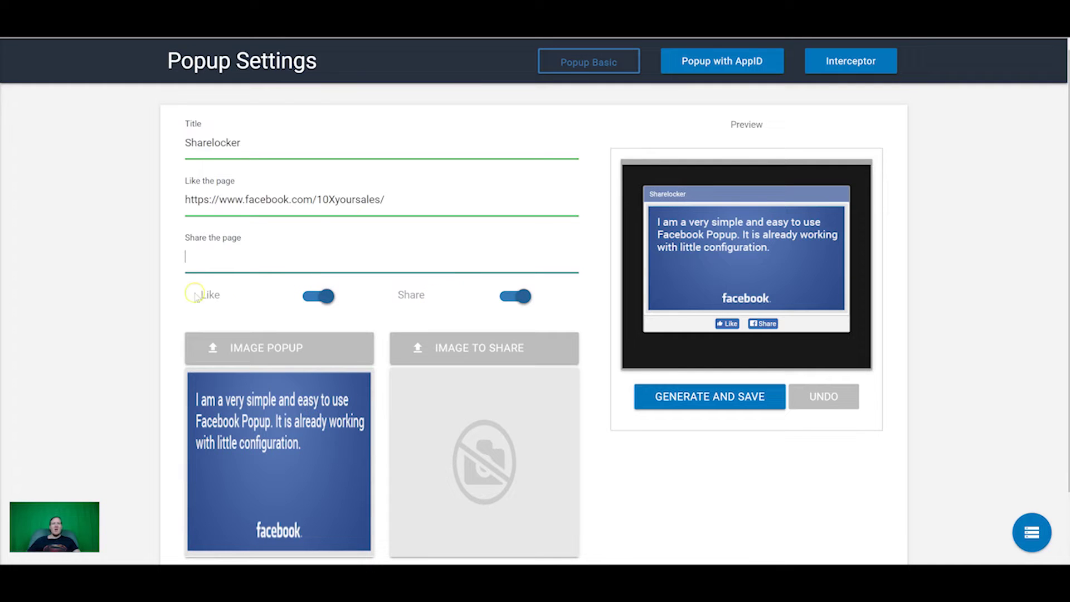
pyautogui.scroll(-2, 265, 370)
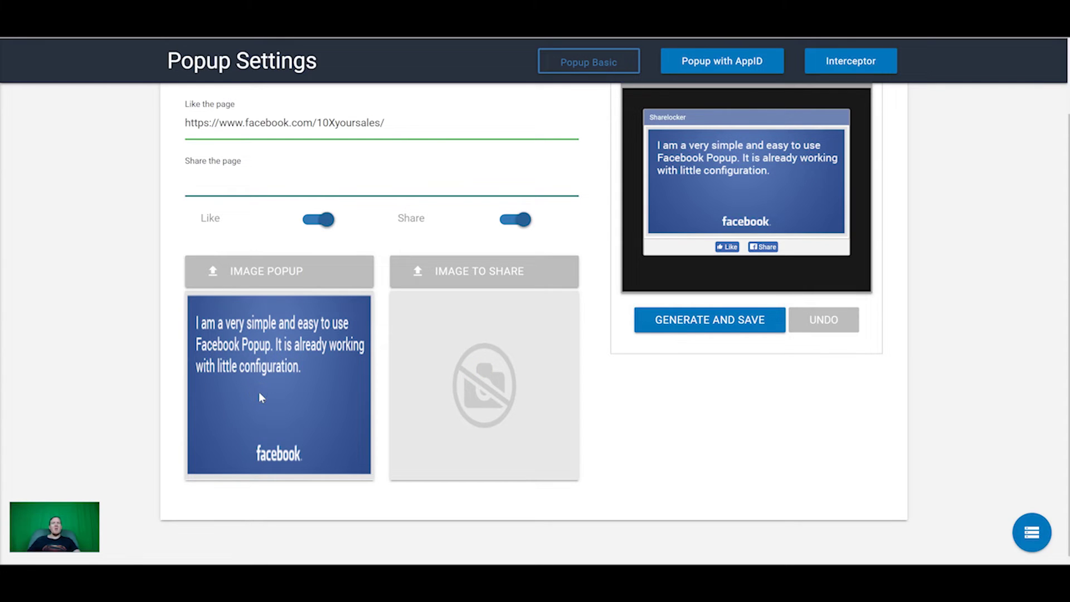
pyautogui.scroll(2, 573, 362)
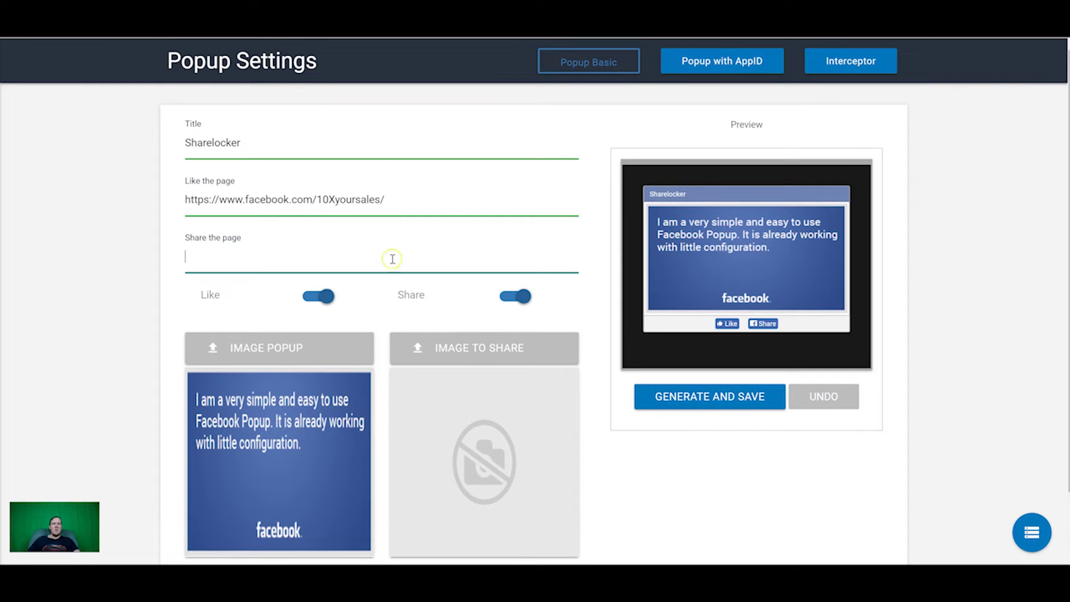
pyautogui.click(684, 402)
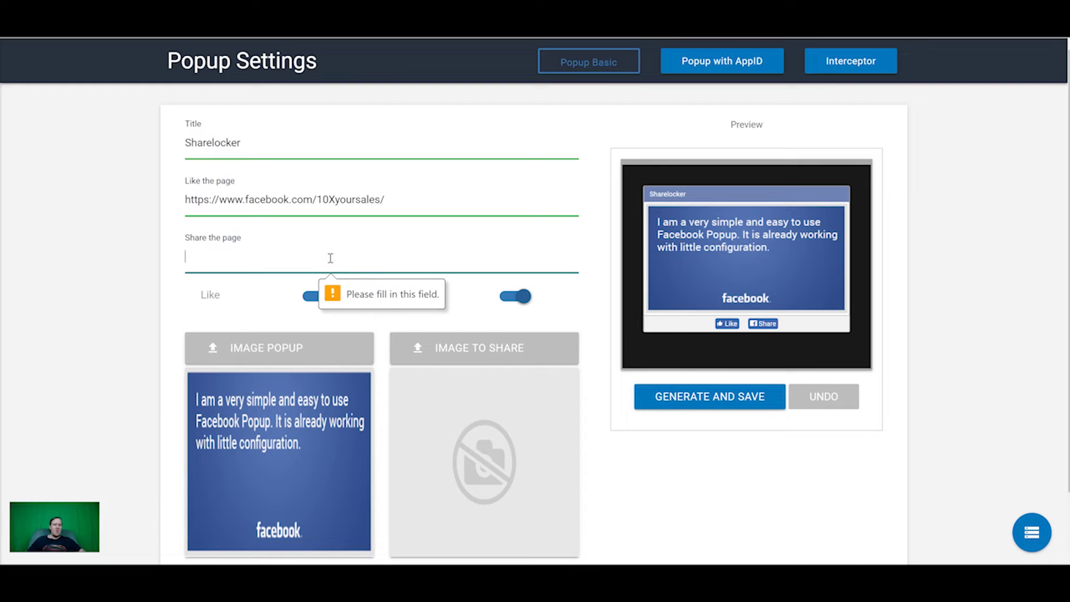
pyautogui.hotkey('ctrl', 'v')
pyautogui.click(704, 398)
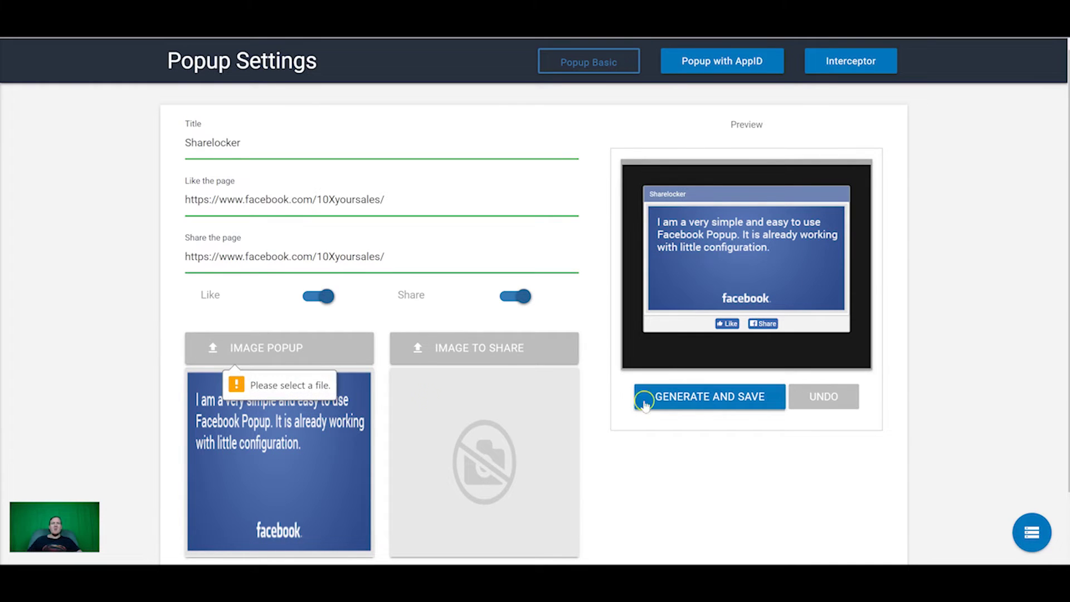
# Use the tropics palm image for the popup and the mauritius beach image for sharing.
pyautogui.click(273, 347)
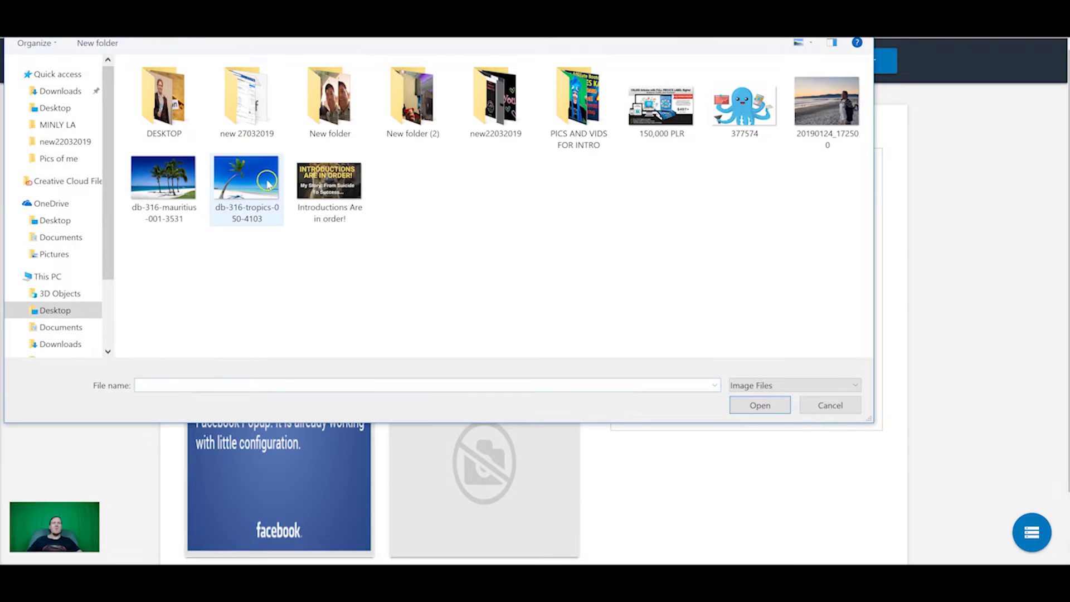
pyautogui.doubleClick(264, 184)
pyautogui.click(489, 358)
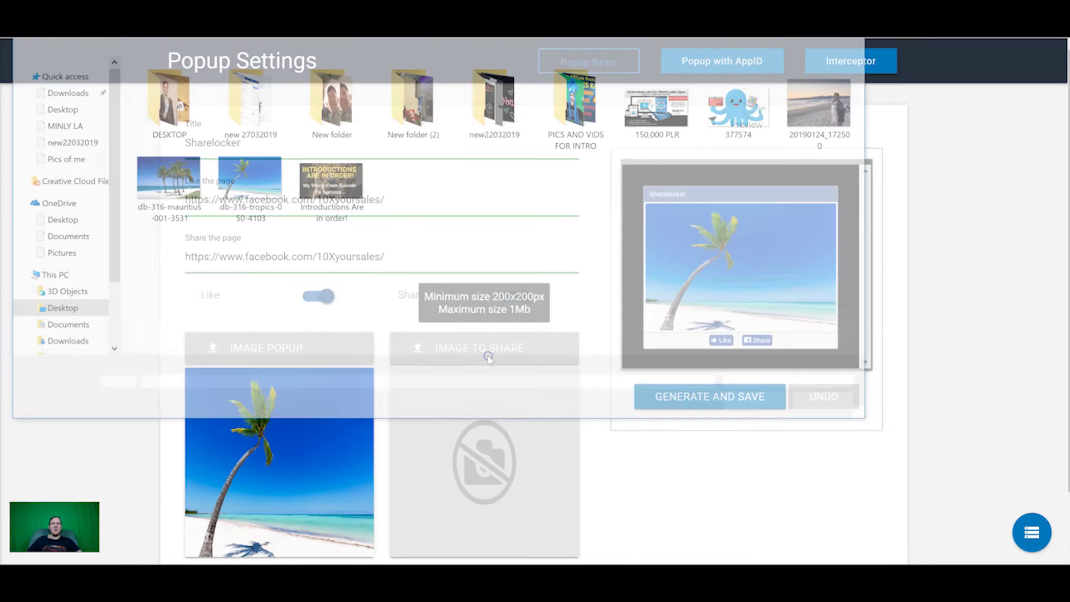
pyautogui.doubleClick(169, 177)
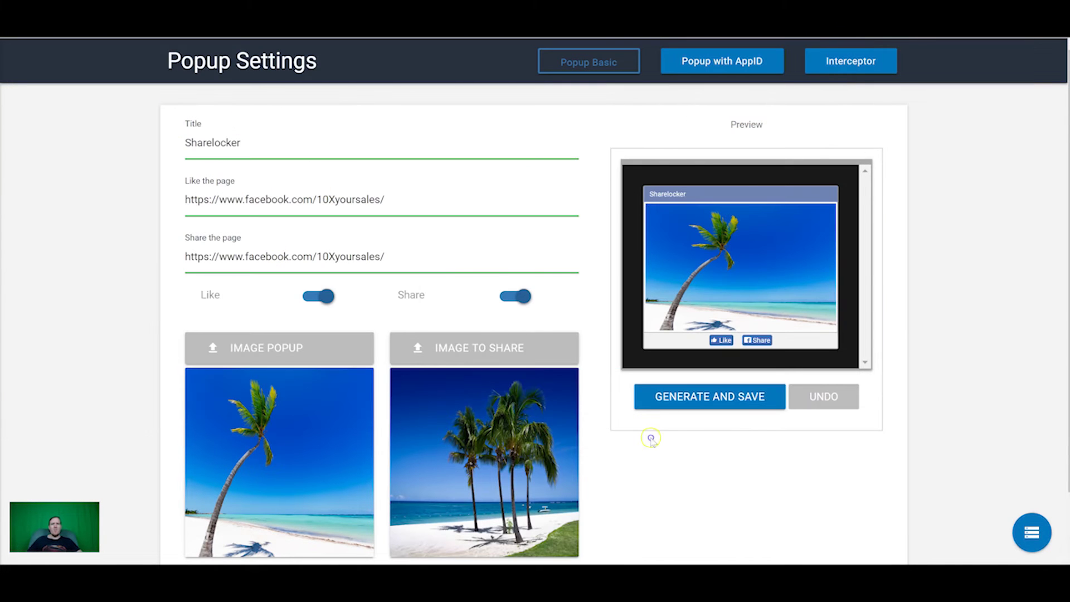
# Generate and save the Sharelocker popup and select its embed code.
pyautogui.click(740, 399)
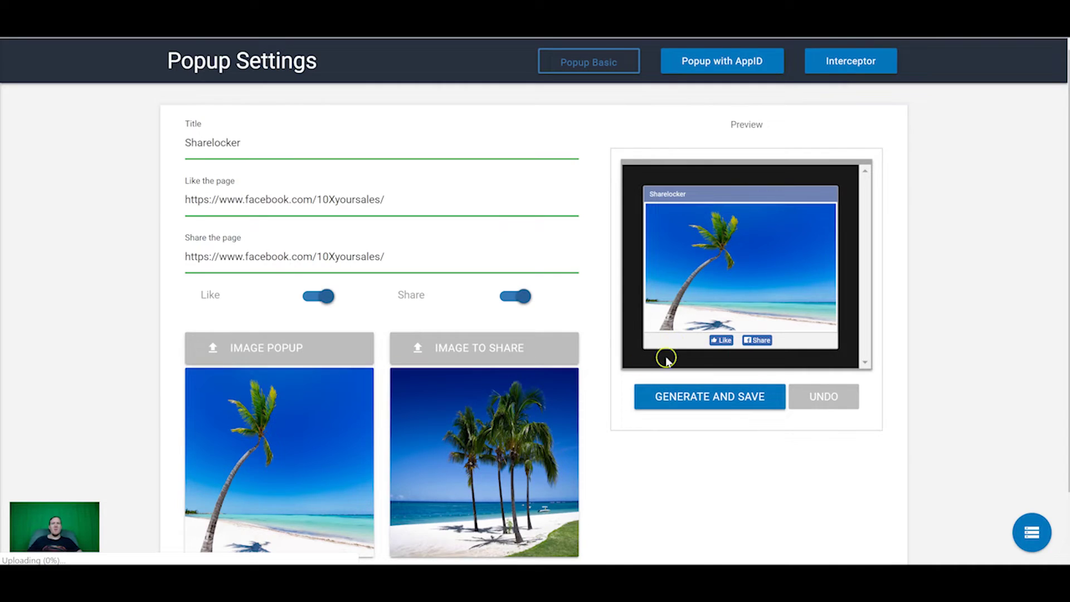
pyautogui.scroll(-2, 613, 282)
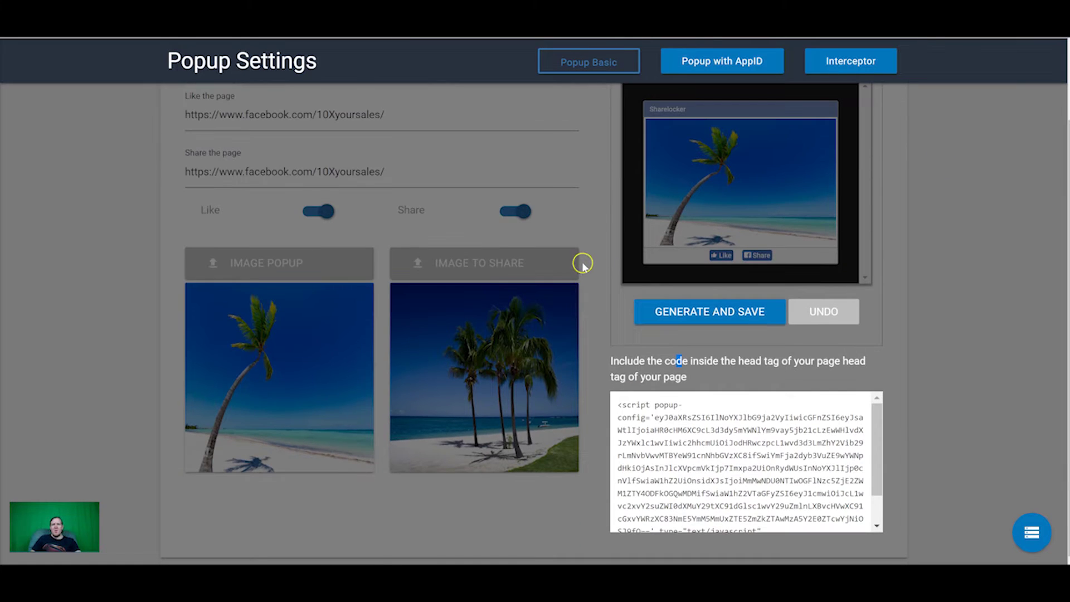
pyautogui.click(673, 433)
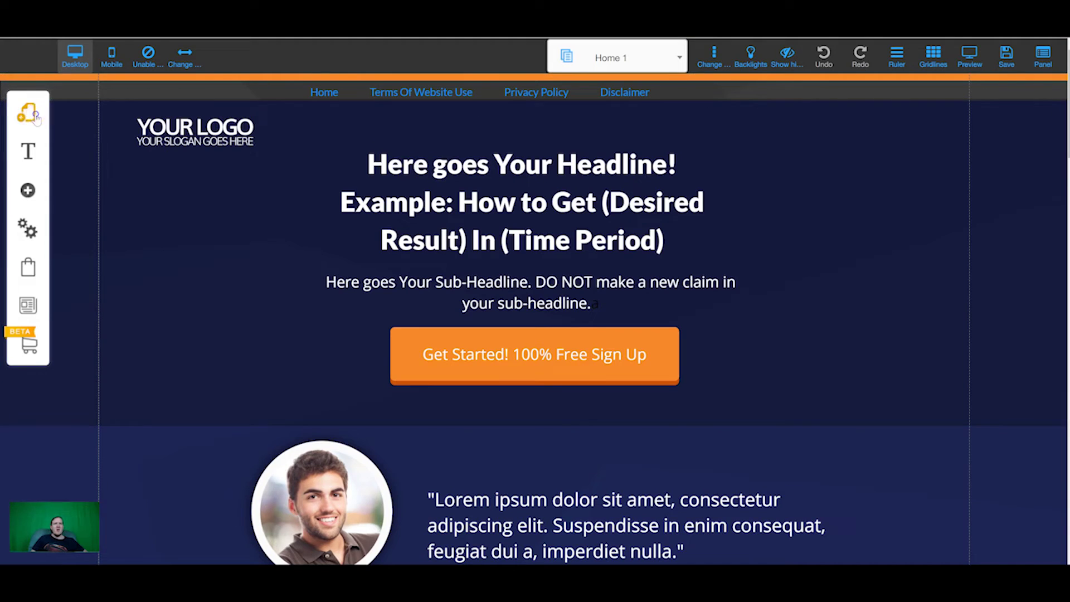
pyautogui.click(26, 112)
# Paste the Sharelocker script into the Sales page Home 1 Page Head Scripts and save.
pyautogui.click(246, 171)
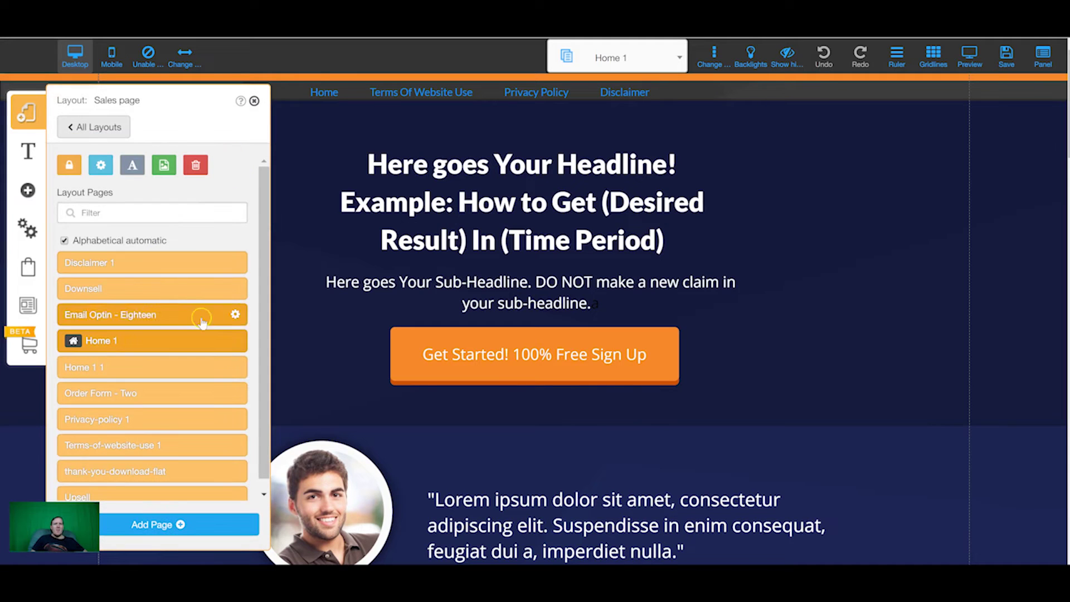
pyautogui.click(235, 340)
pyautogui.scroll(-3, 170, 333)
pyautogui.scroll(-3, 170, 334)
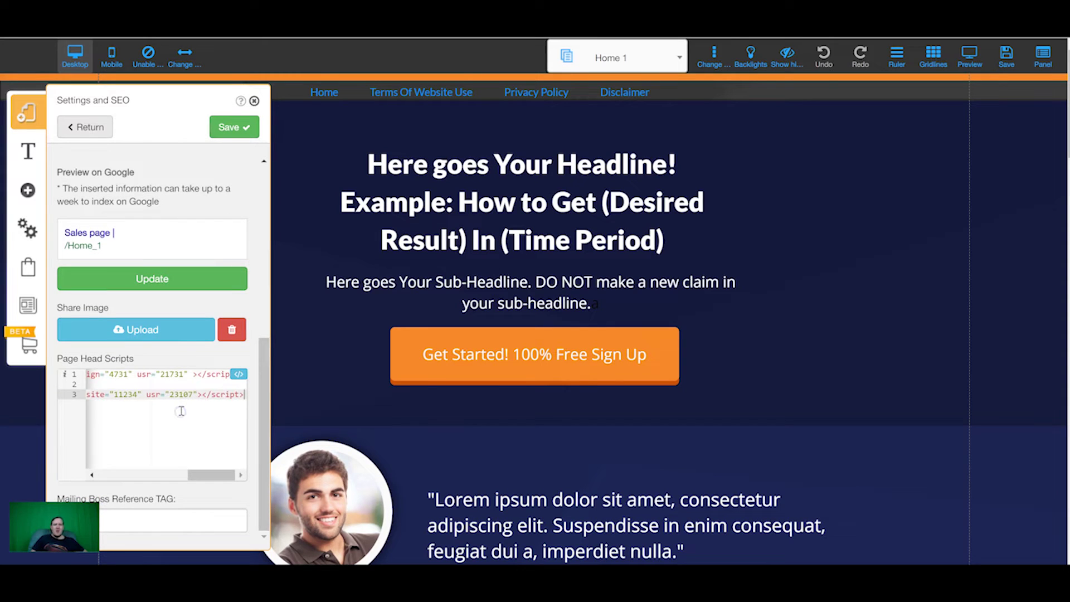
pyautogui.click(181, 410)
pyautogui.press('Return')
pyautogui.press('Return')
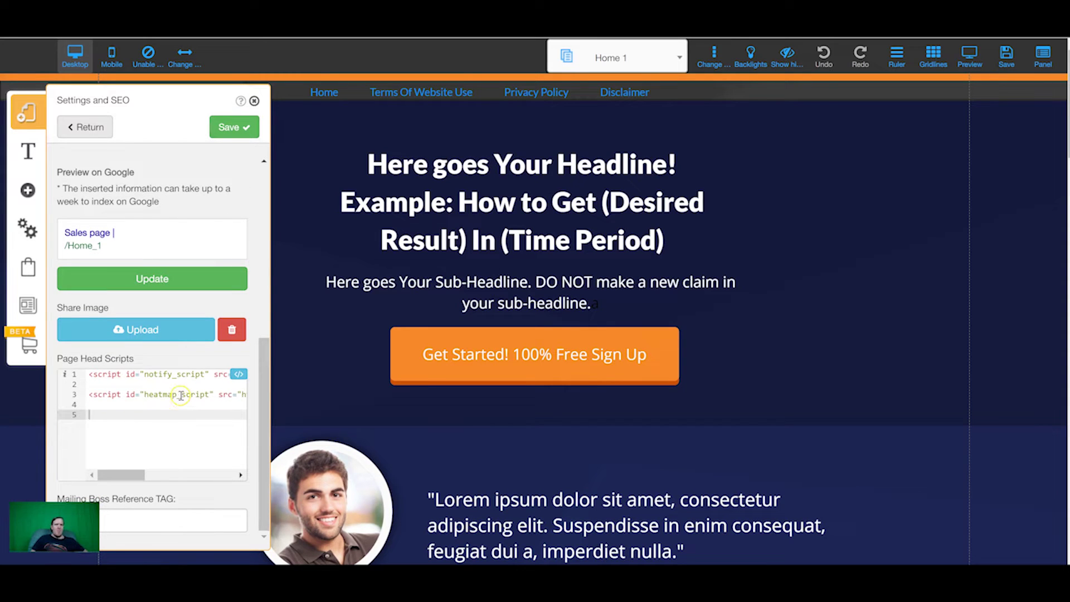
pyautogui.hotkey('ctrl', 'v')
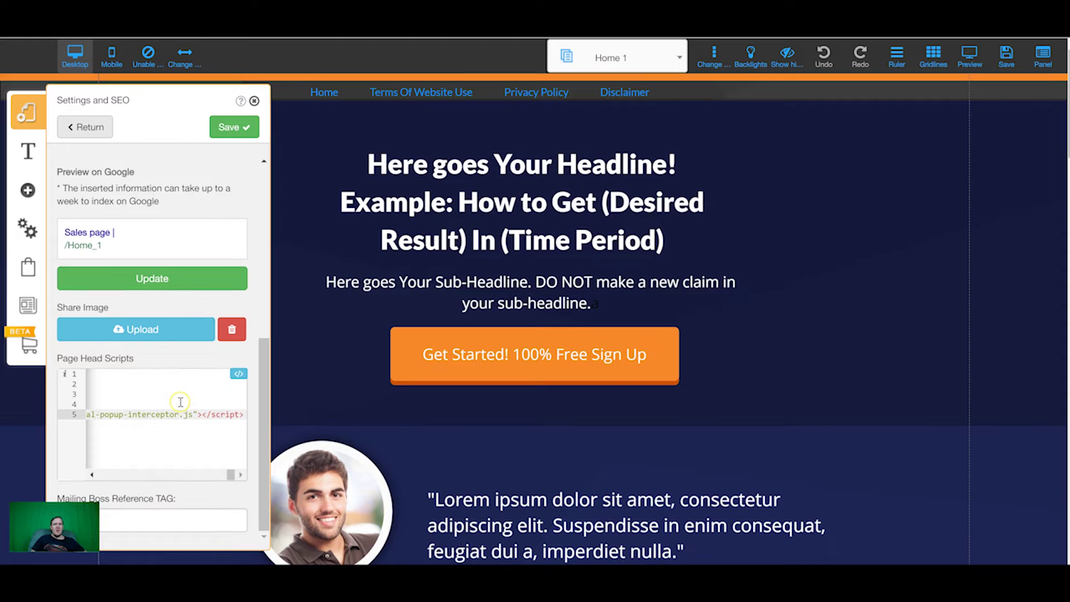
pyautogui.click(234, 127)
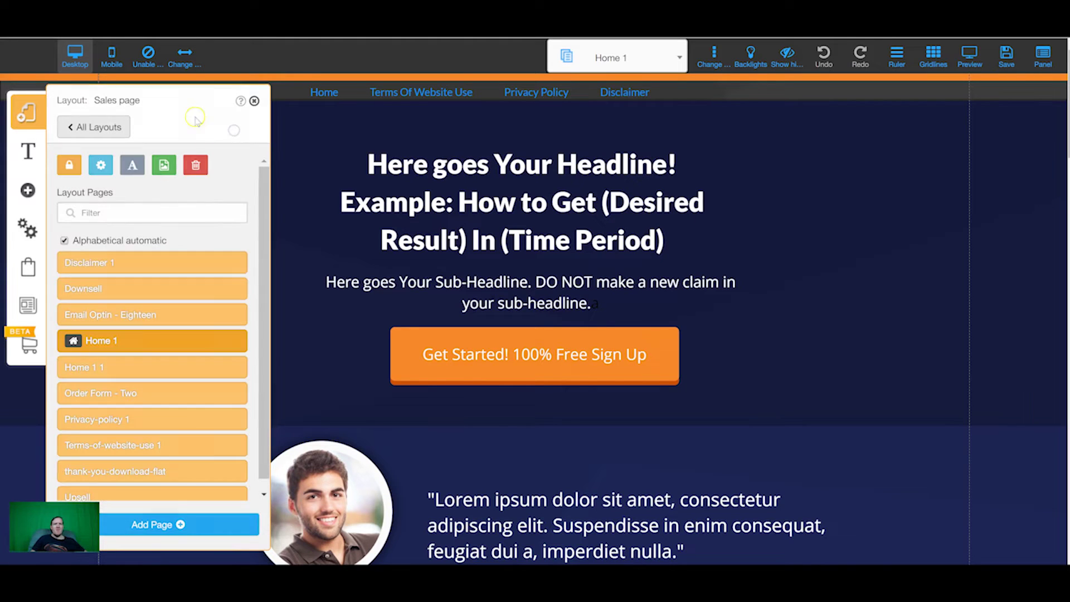
# Save and confirm the website changes.
pyautogui.click(254, 100)
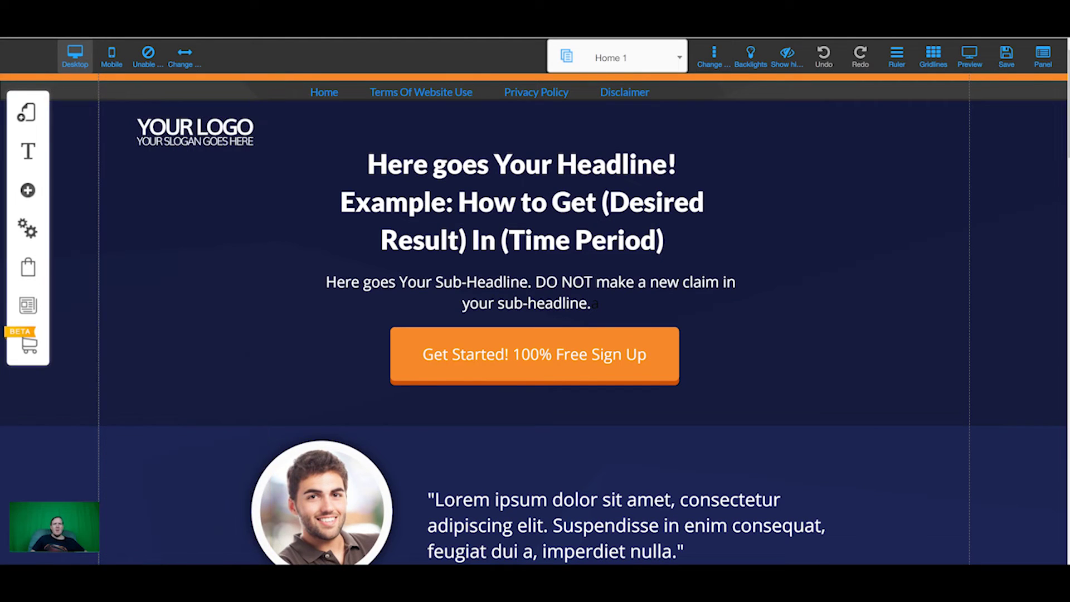
pyautogui.click(997, 52)
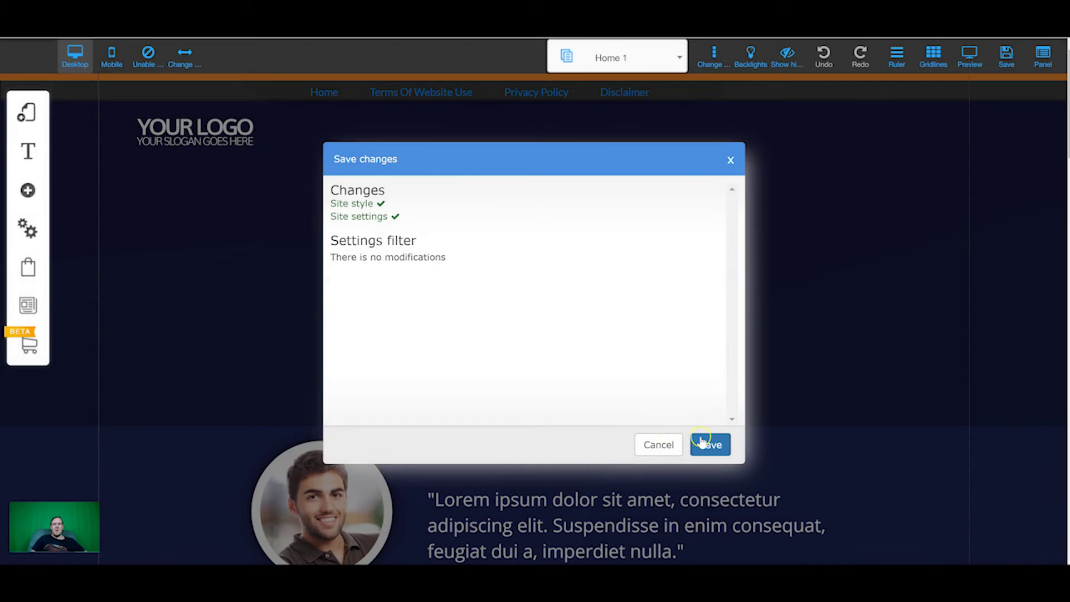
pyautogui.click(701, 441)
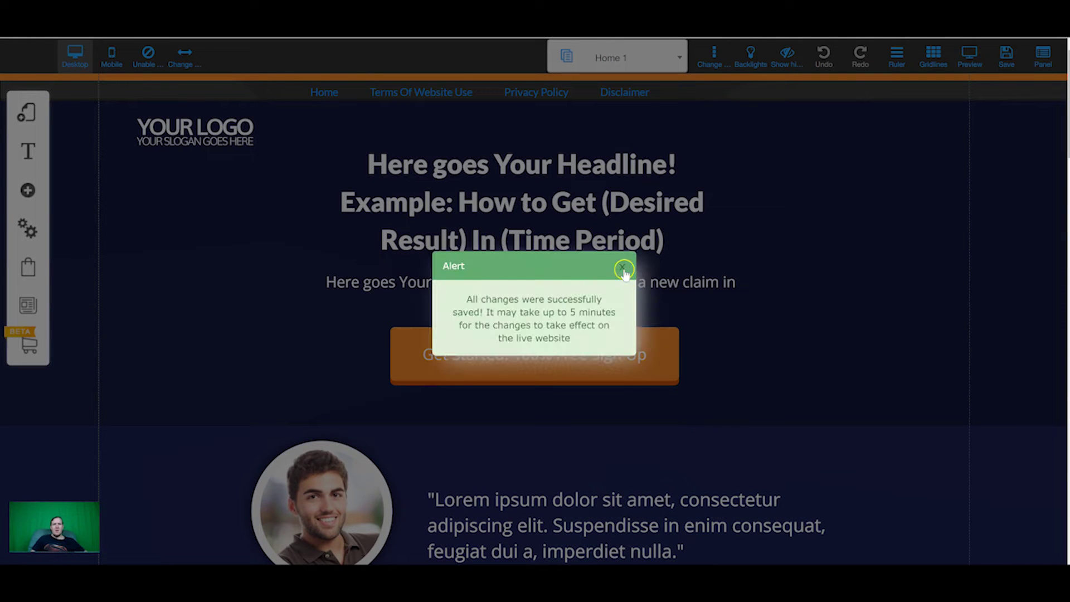
pyautogui.click(626, 268)
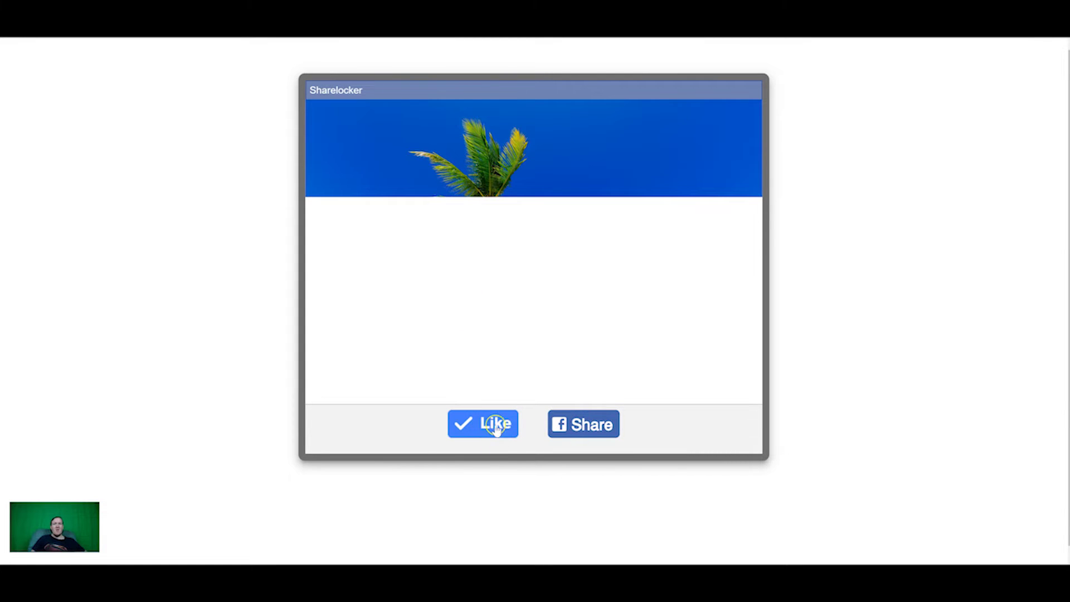
# Share the page to Facebook from the live Sharelocker popup and dismiss the translation offer.
pyautogui.click(590, 431)
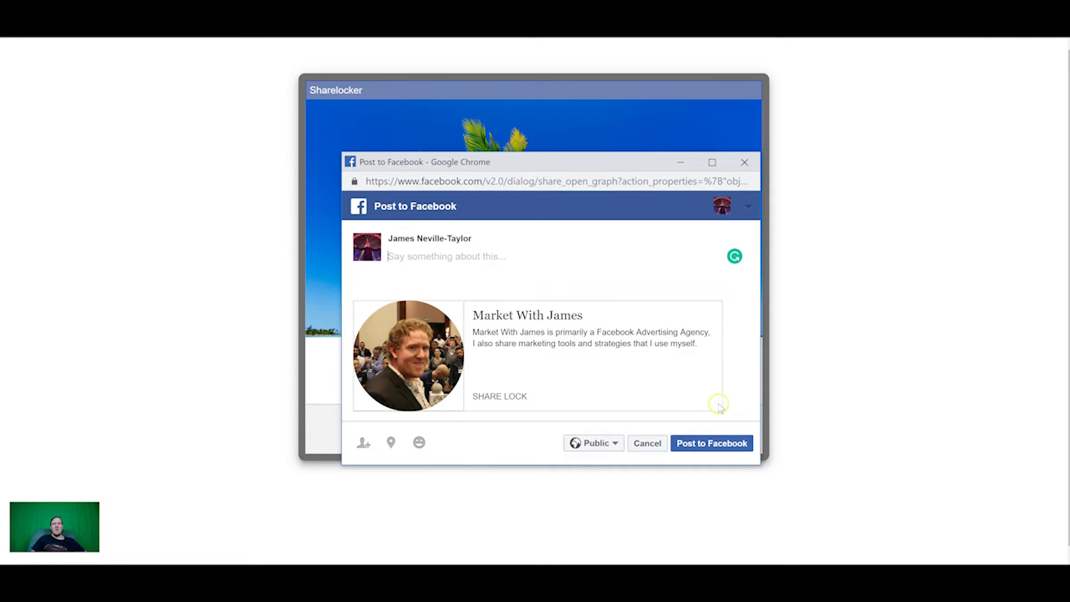
pyautogui.click(714, 445)
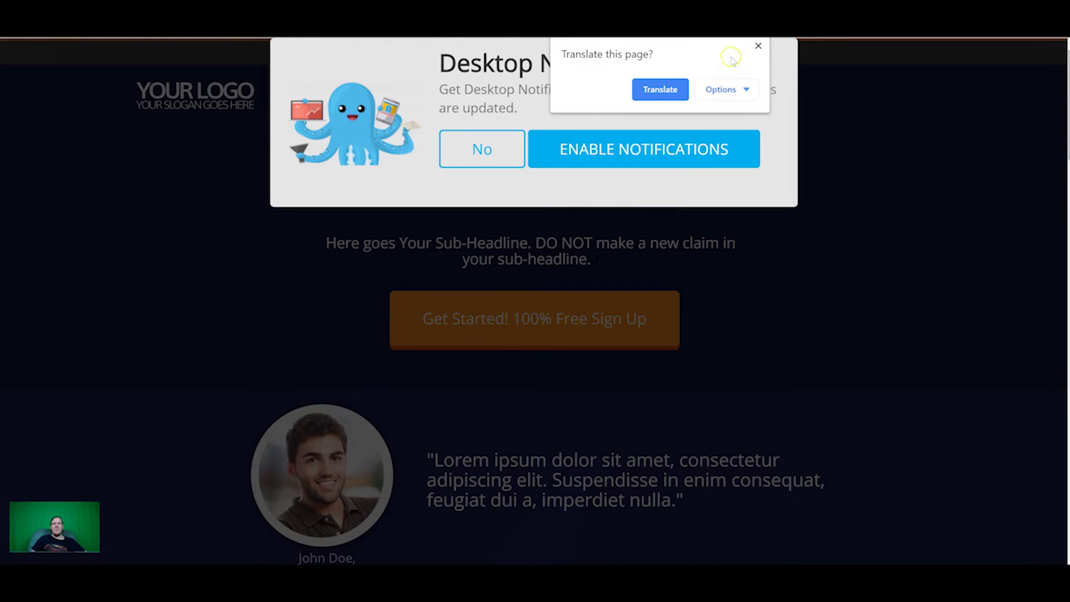
pyautogui.click(758, 48)
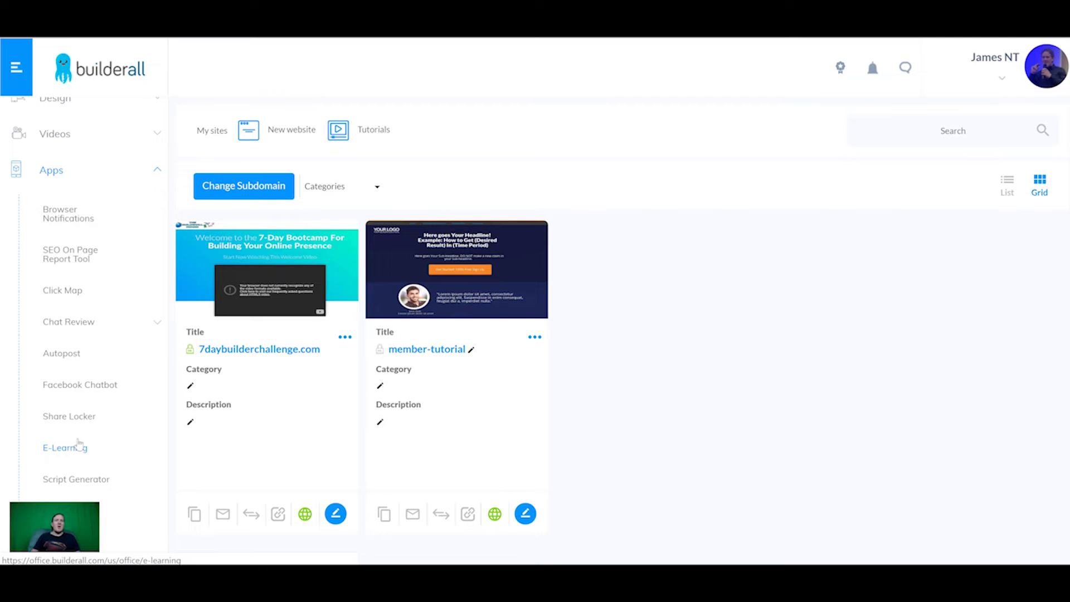
# Scroll the left sidebar's Apps list down toward Script Generator.
pyautogui.scroll(-2, 76, 410)
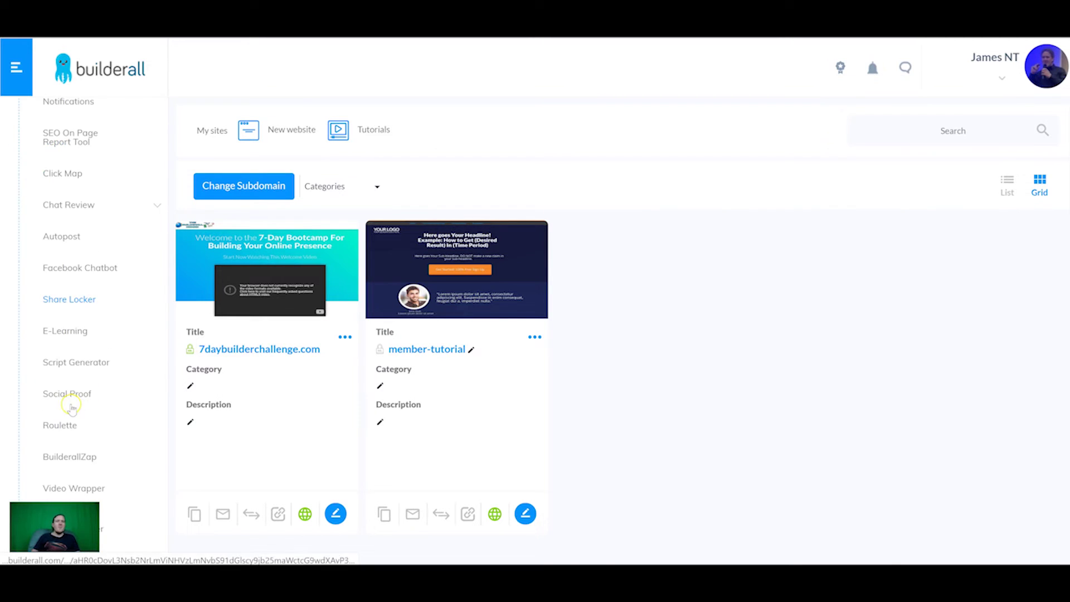
# Open the Script Generator app and browse its dashboard of video training tutorials.
pyautogui.click(81, 363)
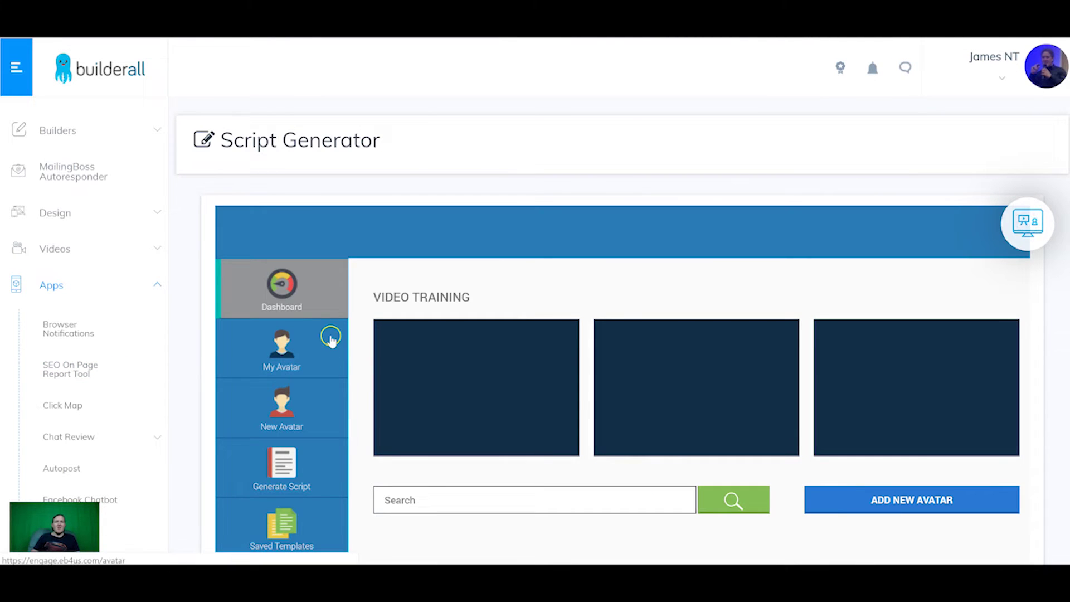
pyautogui.scroll(-2, 361, 340)
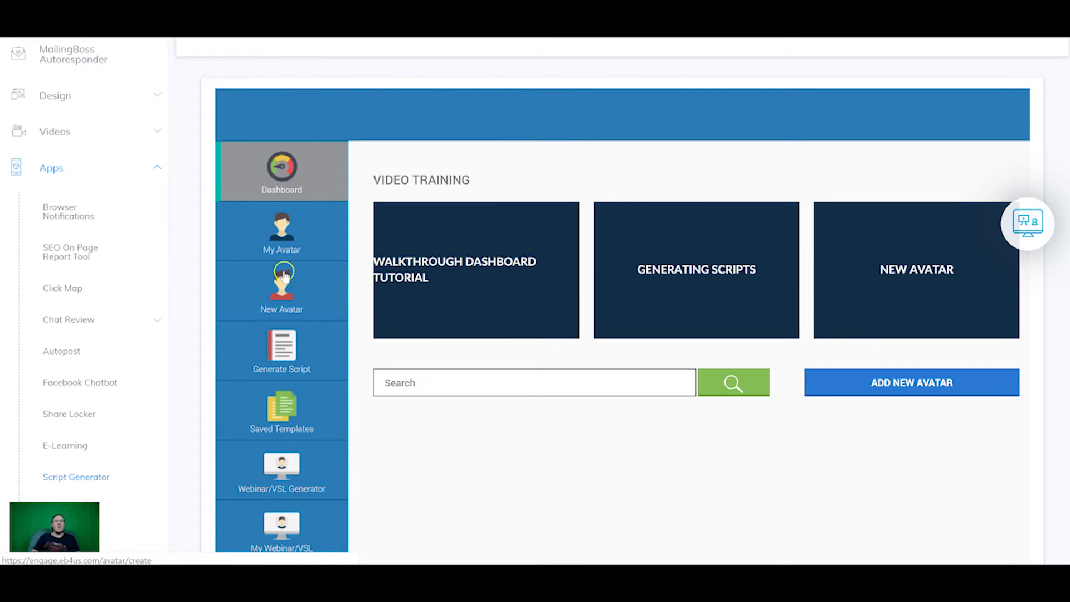
pyautogui.scroll(1, 278, 249)
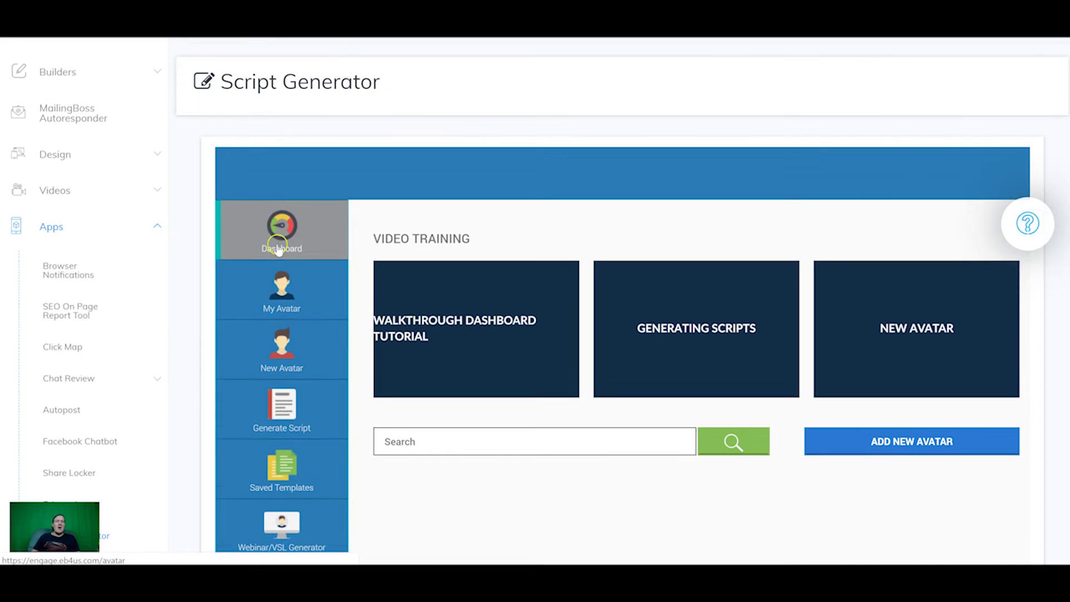
pyautogui.scroll(-3, 306, 253)
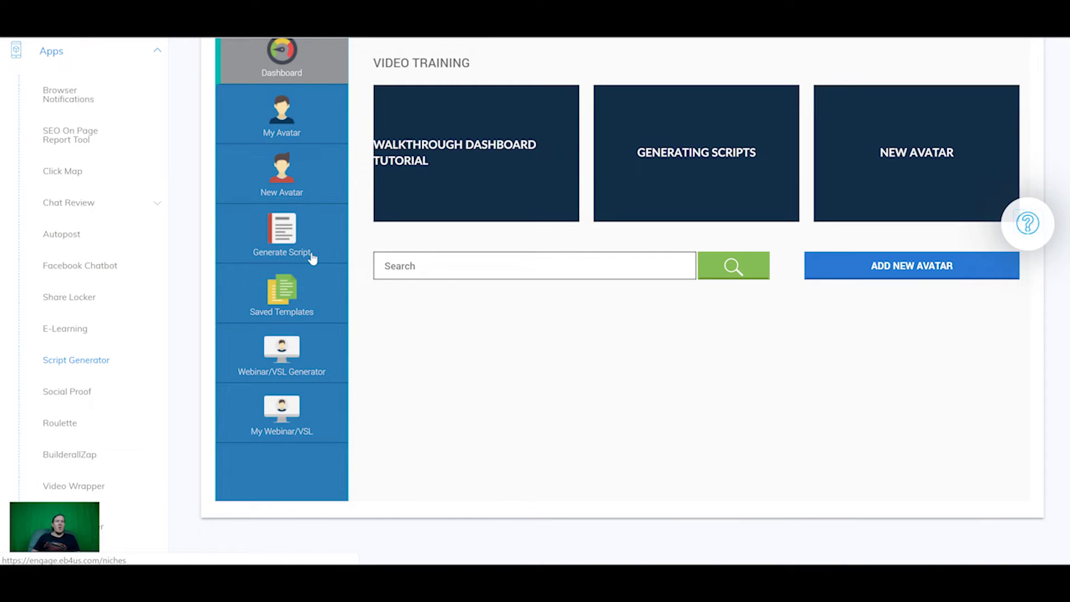
pyautogui.click(296, 220)
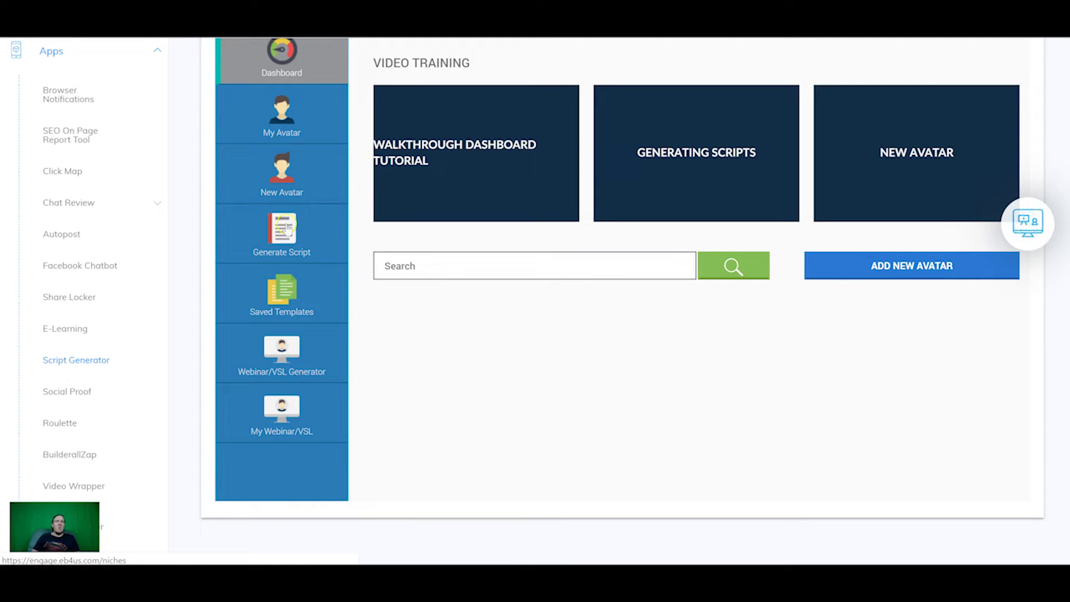
pyautogui.scroll(1, 287, 228)
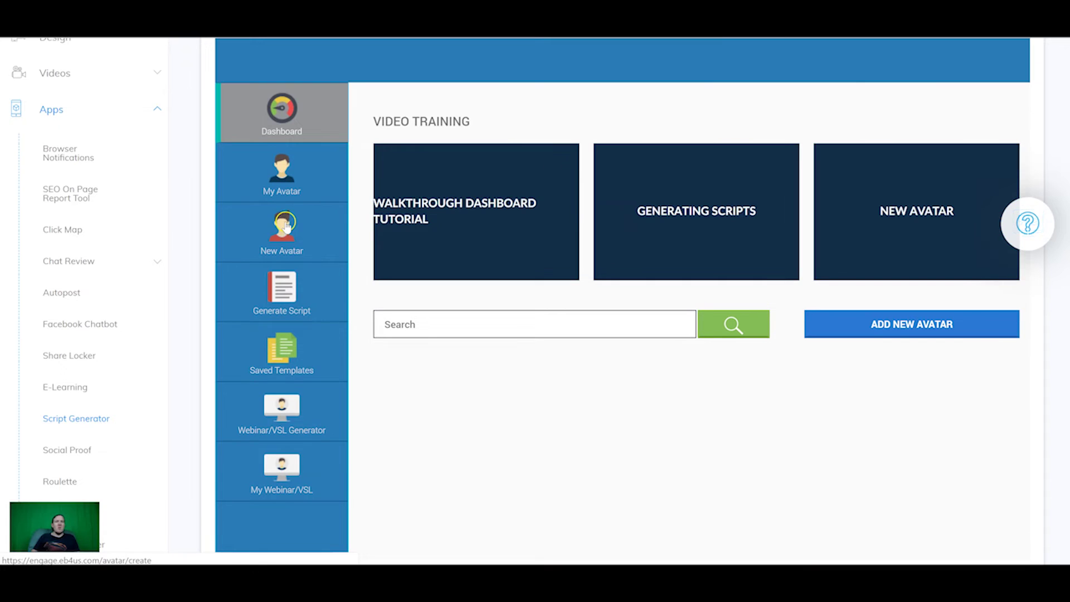
pyautogui.click(277, 244)
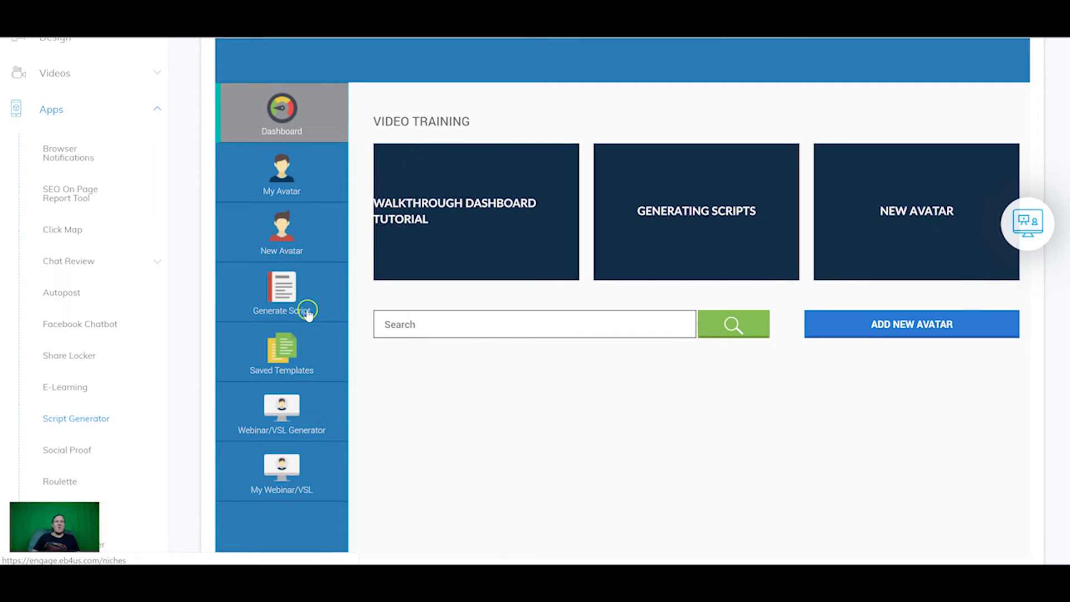
# Start the script generation wizard and pick the Personal Development niche.
pyautogui.click(289, 370)
pyautogui.click(283, 295)
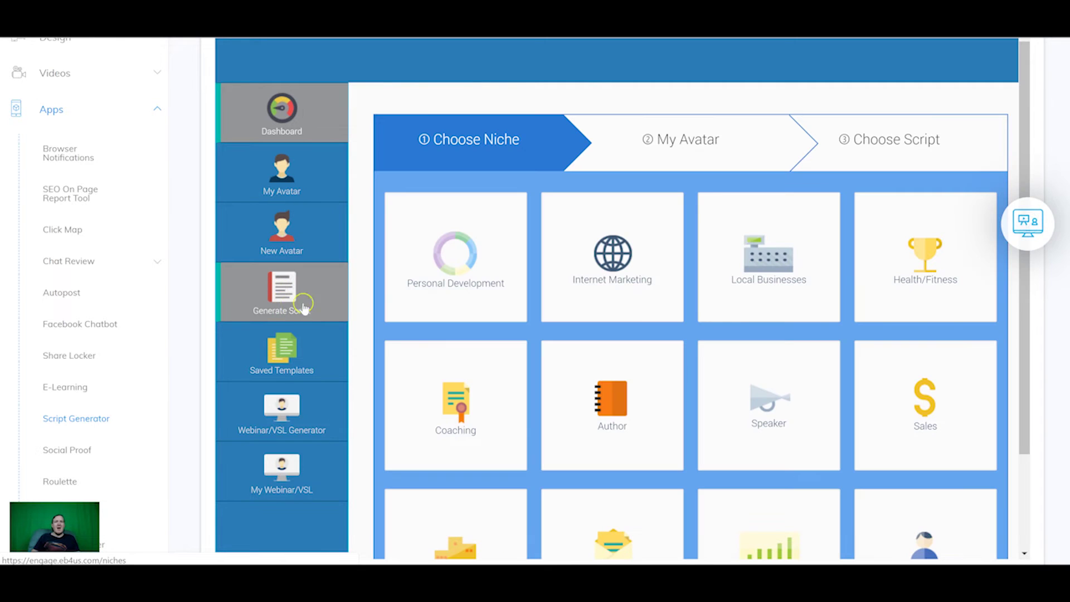
pyautogui.click(456, 268)
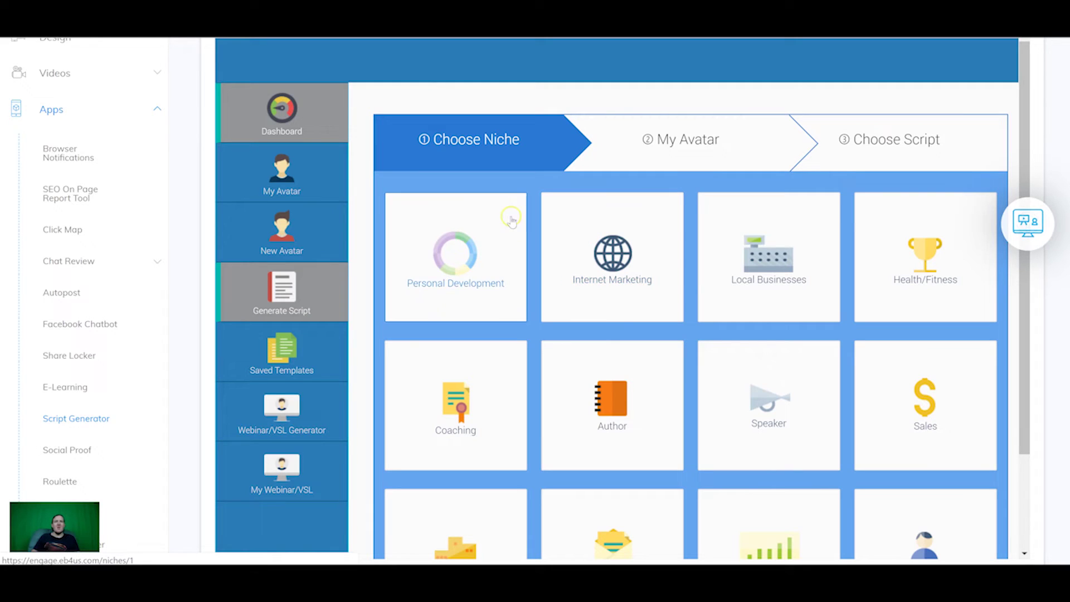
pyautogui.click(460, 253)
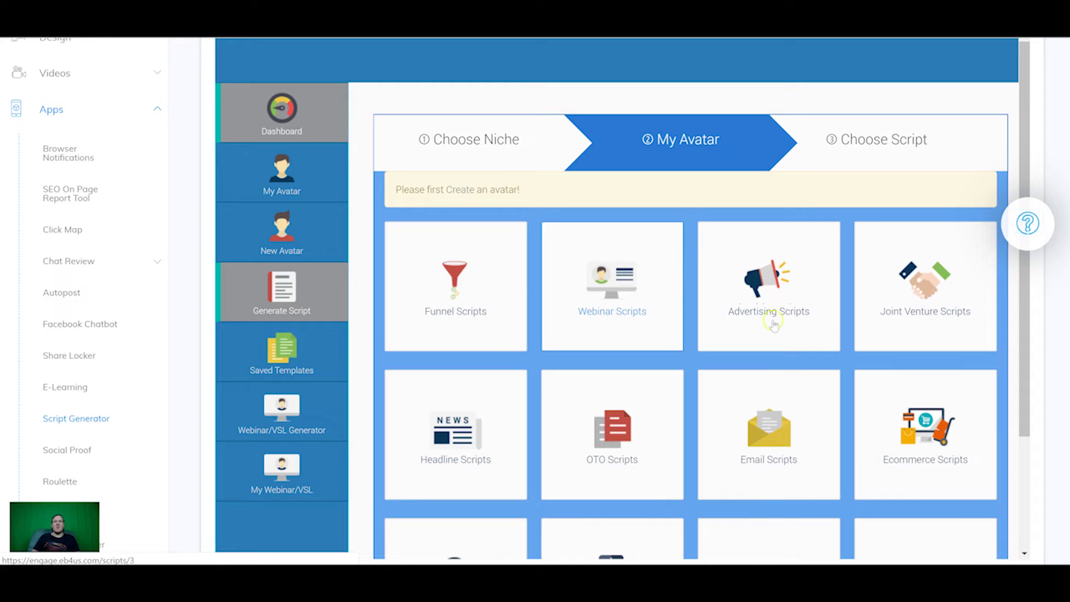
# Browse the funnel script templates from Squeeze Page Template down to Optin Video Script.
pyautogui.scroll(-3, 501, 328)
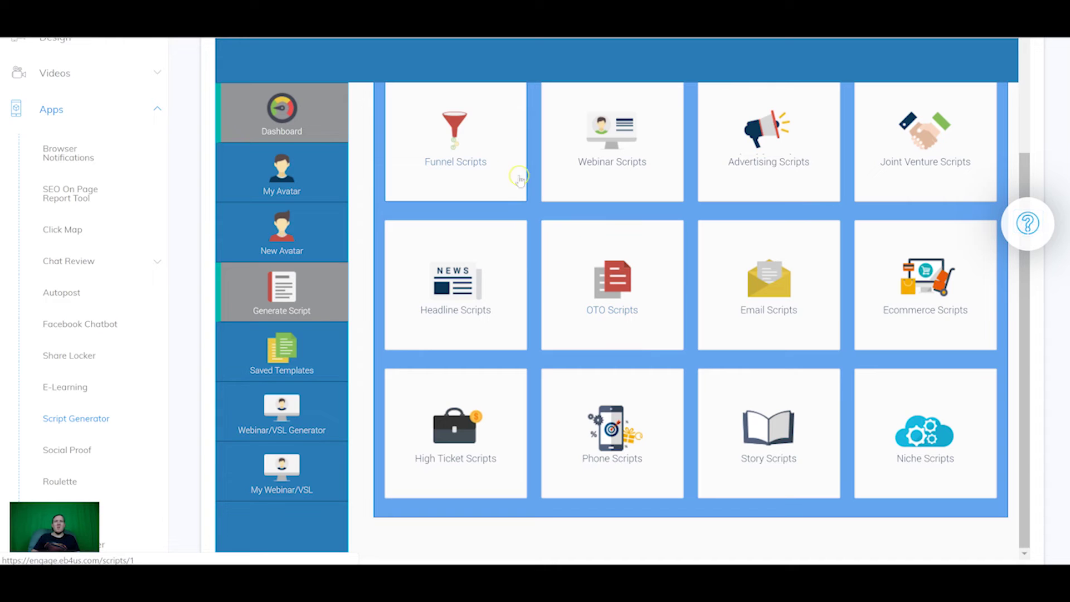
pyautogui.click(459, 142)
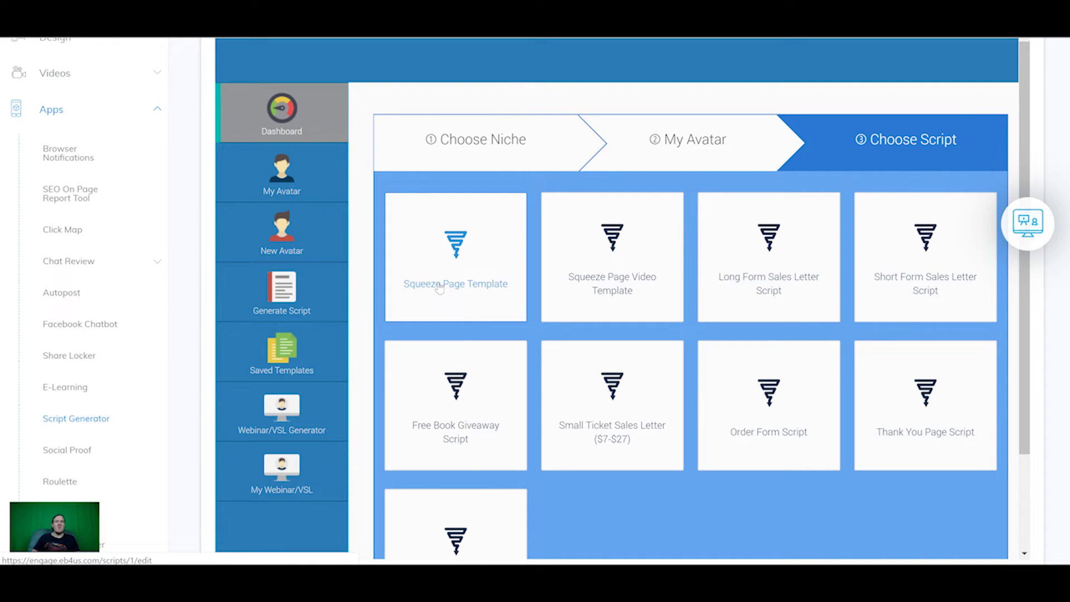
pyautogui.click(273, 284)
pyautogui.scroll(-2, 543, 279)
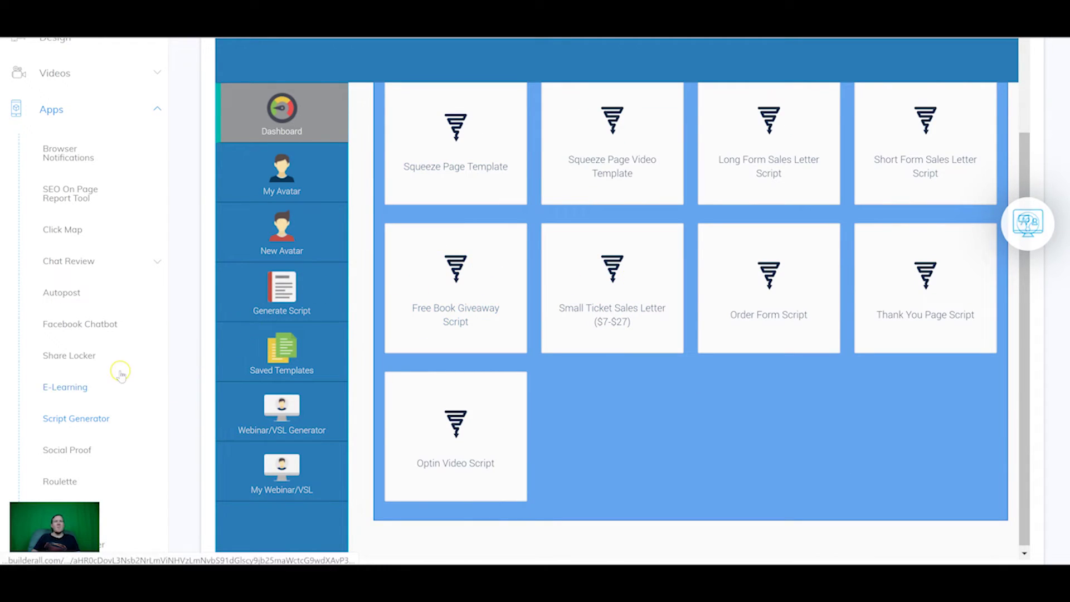
pyautogui.scroll(-3, 92, 331)
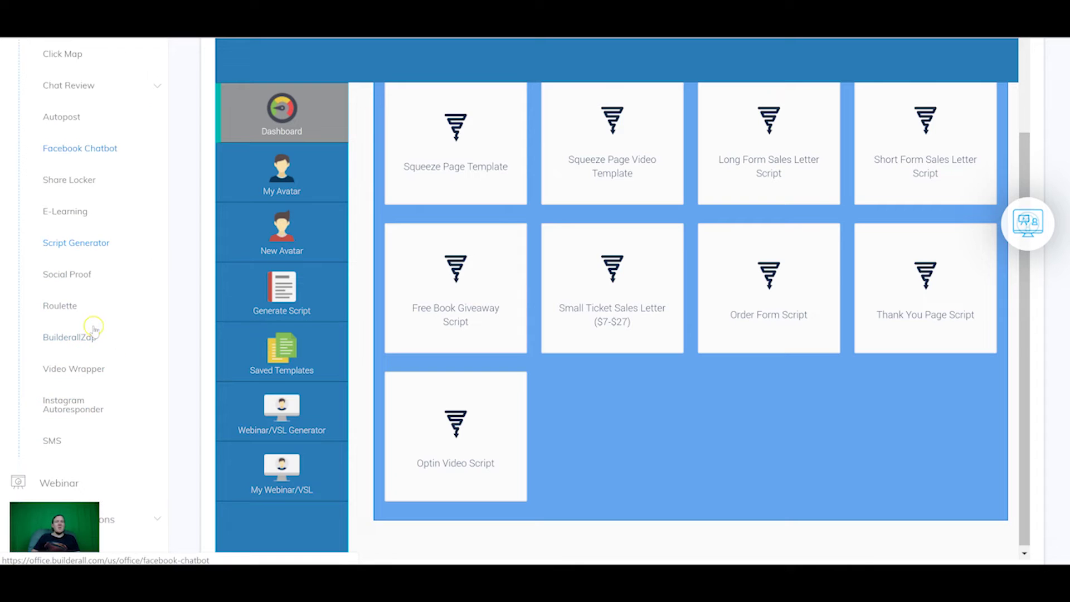
# Create a Social Proof Test Campaign, keeping the Drag n Drop Site Builder contact form type.
pyautogui.click(69, 275)
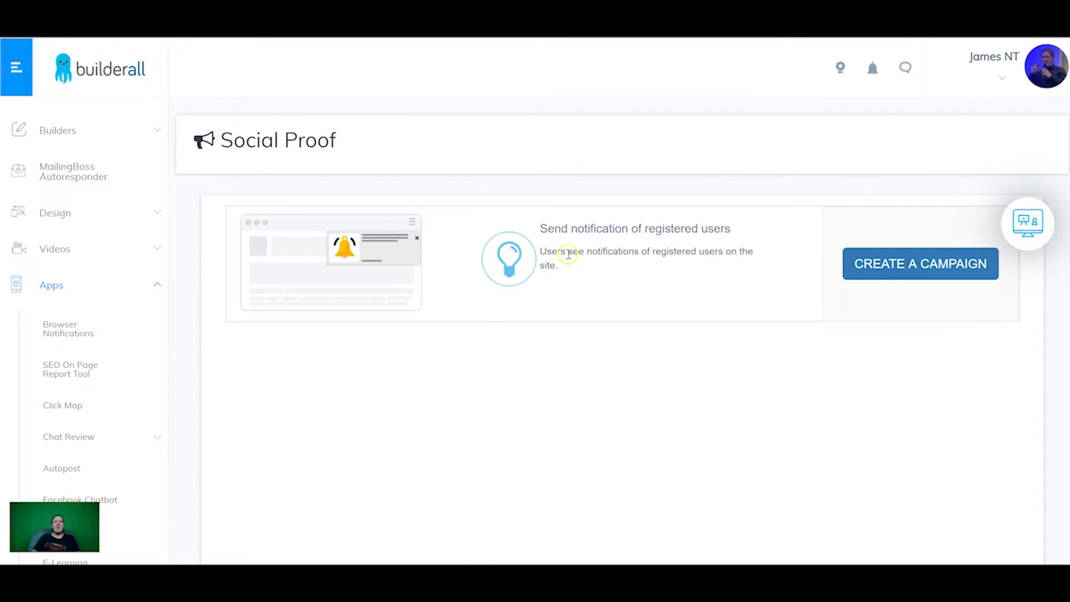
pyautogui.click(887, 267)
pyautogui.scroll(-1, 592, 323)
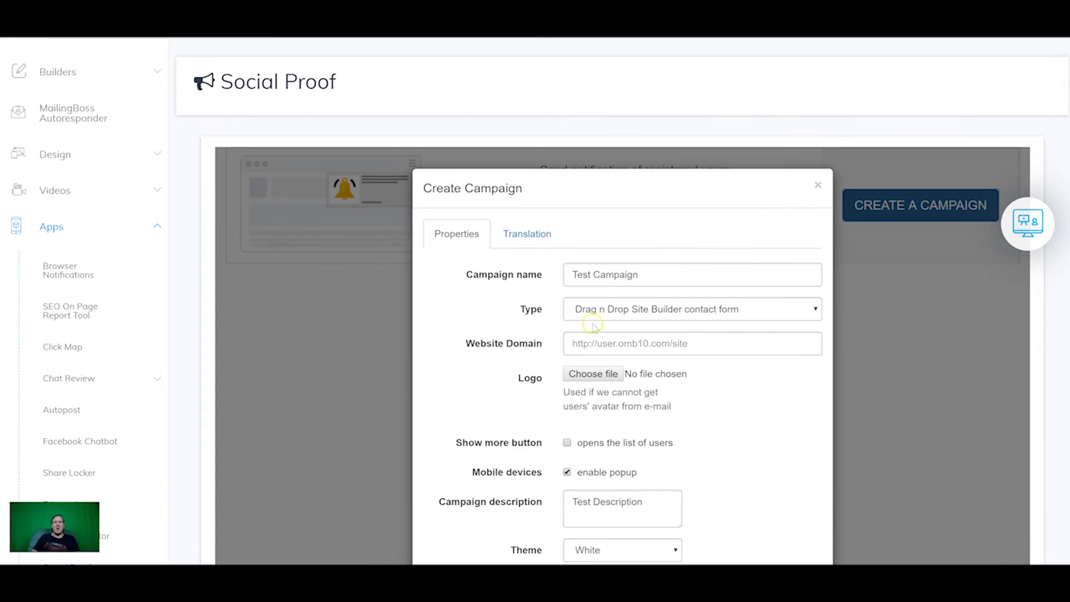
pyautogui.click(690, 308)
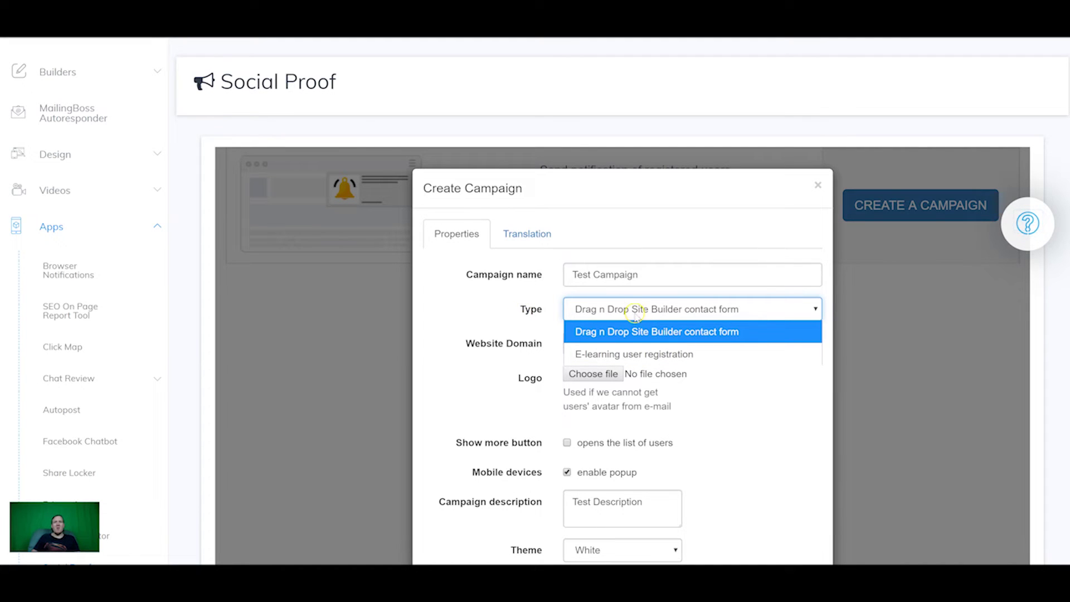
pyautogui.click(596, 332)
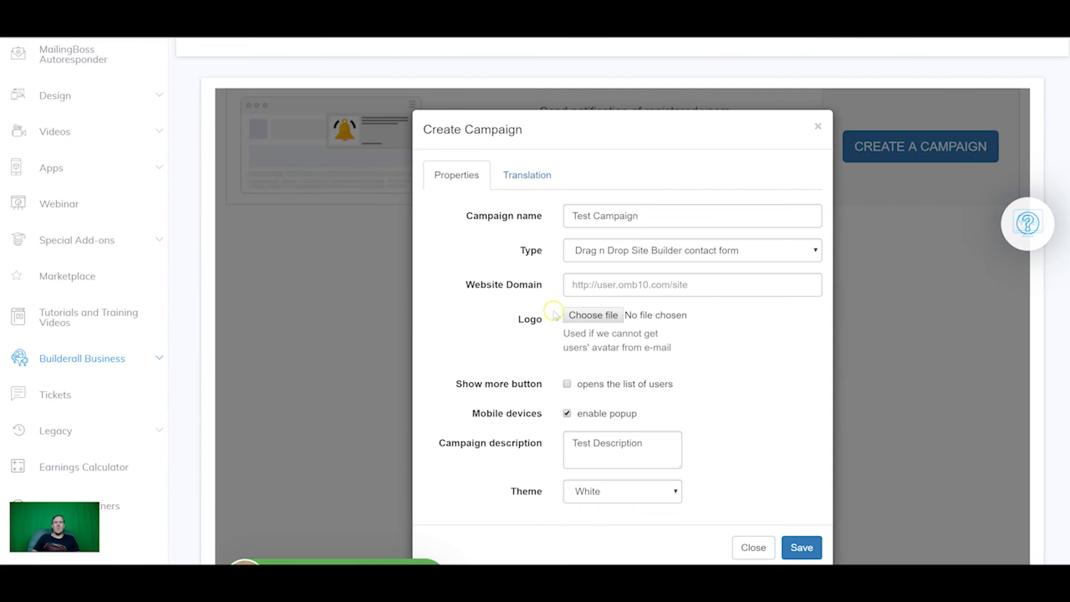
pyautogui.click(597, 285)
pyautogui.write('https://sales-19.builderall.net/member-tutorial')
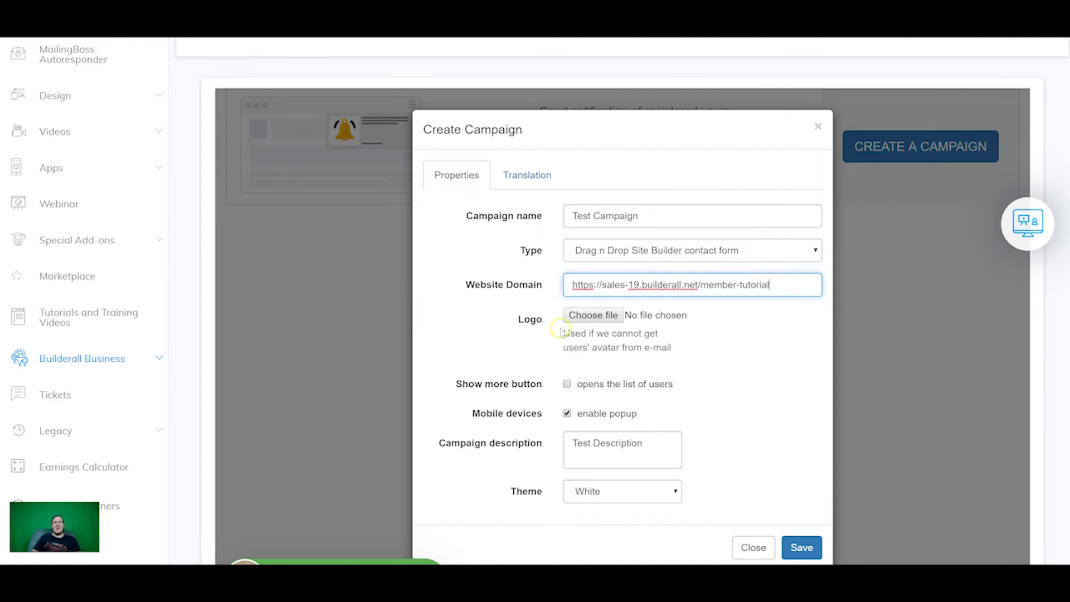
pyautogui.scroll(-1, 525, 287)
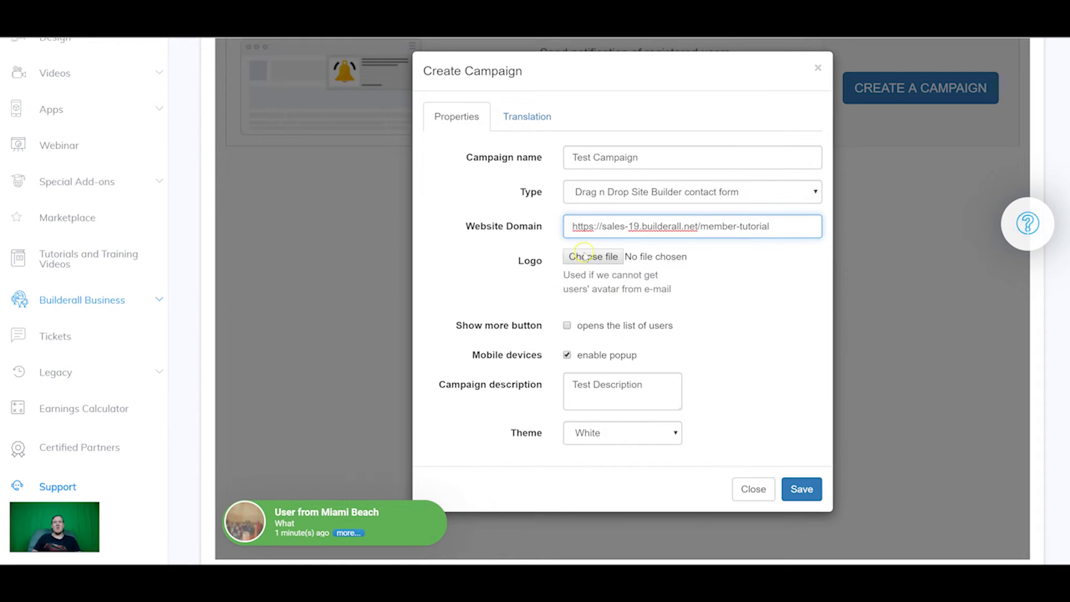
pyautogui.scroll(-1, 600, 303)
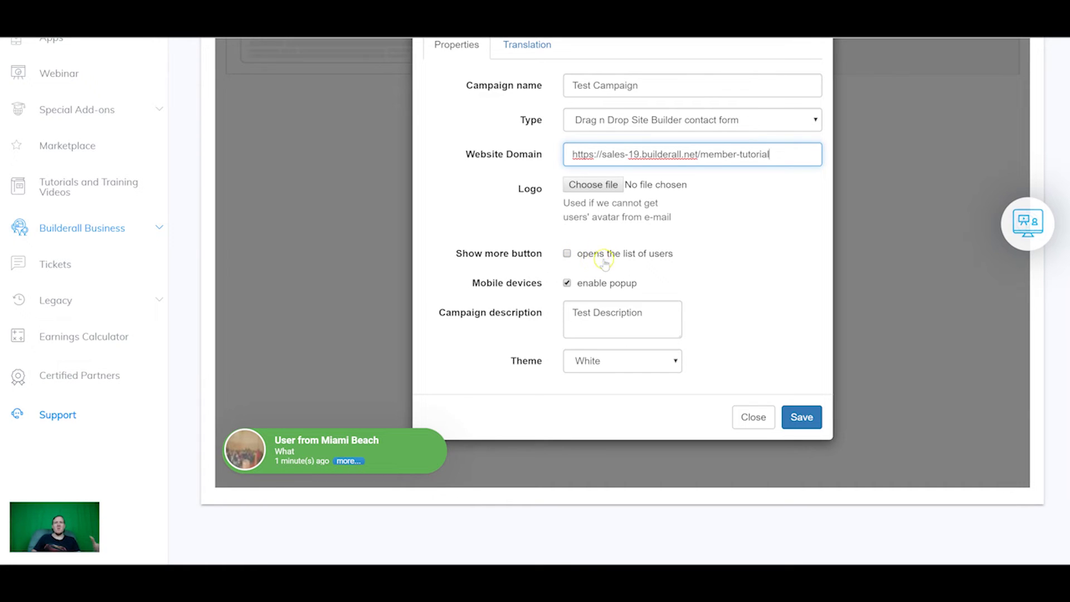
pyautogui.click(801, 416)
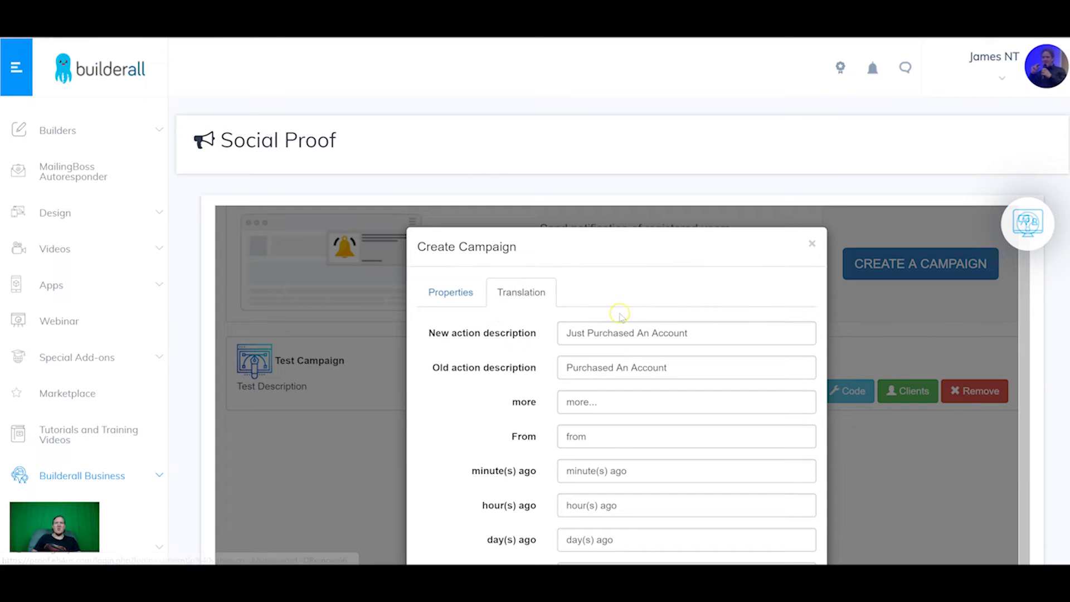
pyautogui.scroll(-3, 616, 308)
pyautogui.scroll(3, 616, 306)
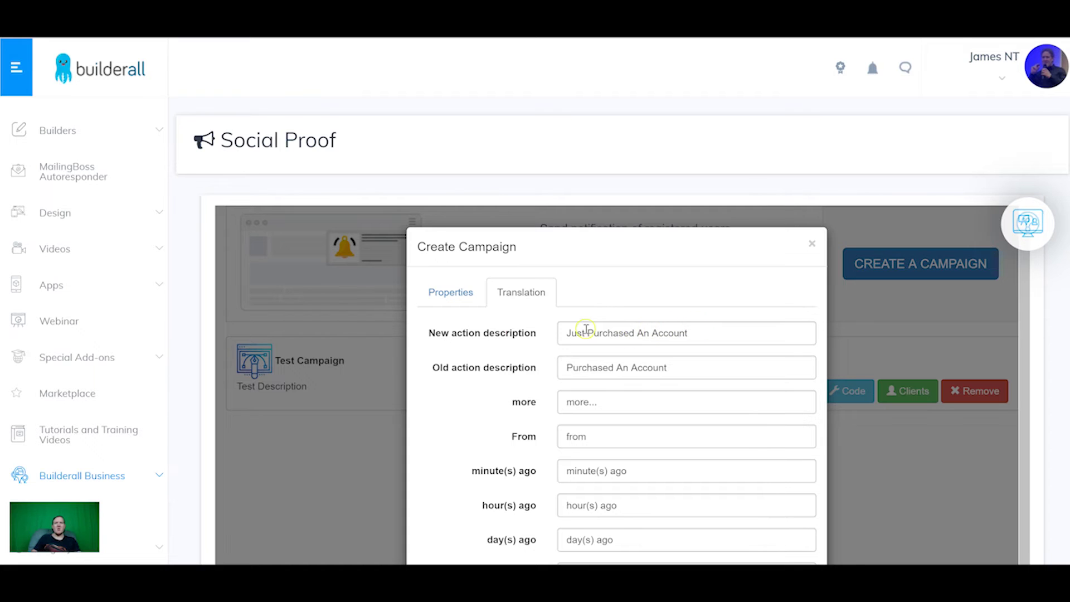
pyautogui.scroll(-5, 613, 334)
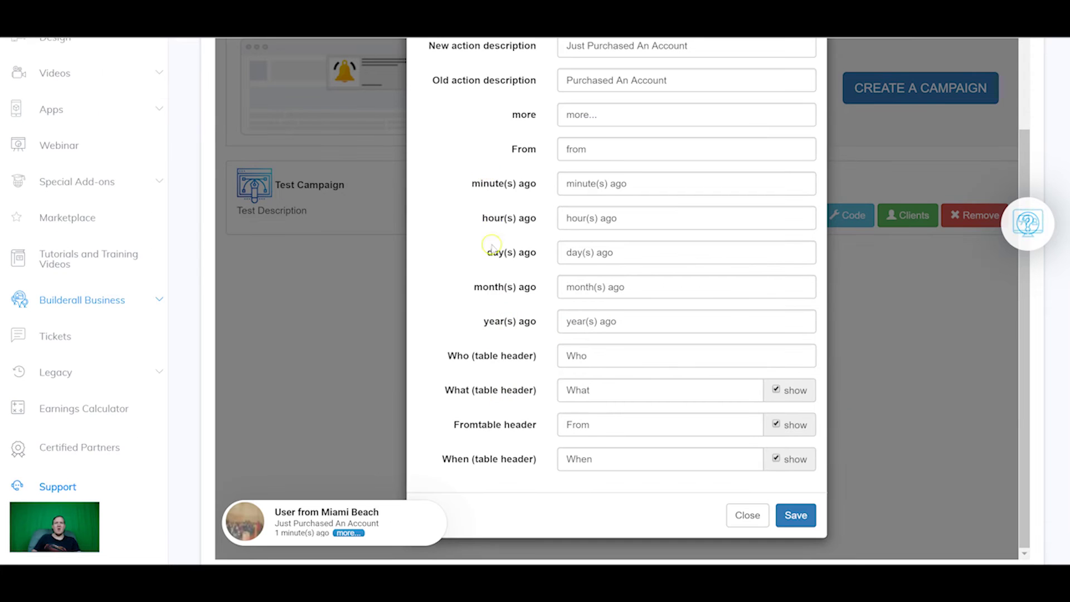
# Check the campaign's empty Clients list, then display its three embed code snippets.
pyautogui.click(864, 234)
pyautogui.click(907, 215)
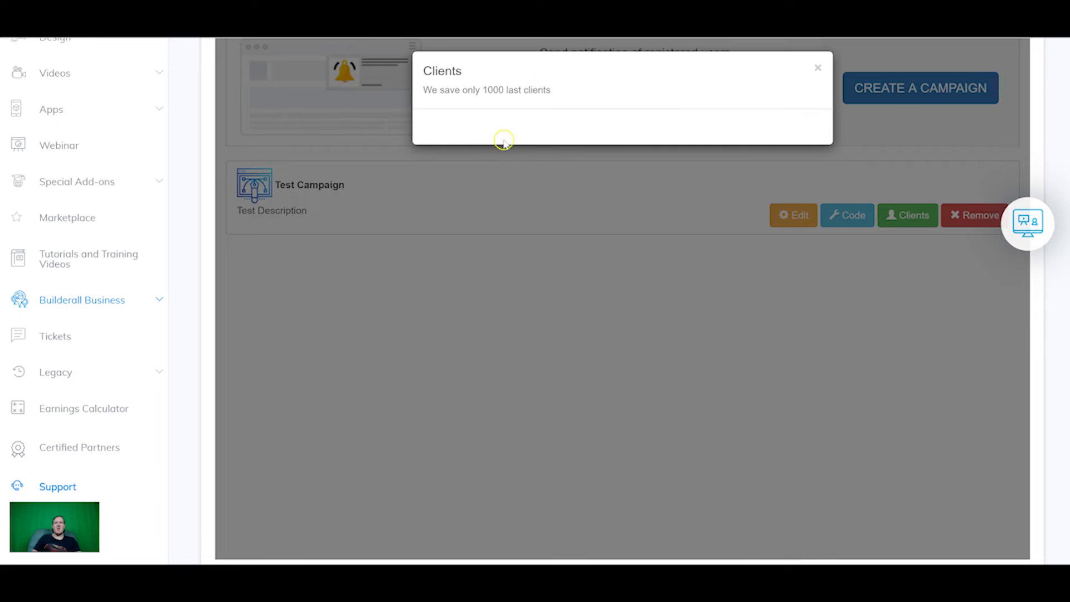
pyautogui.click(817, 67)
pyautogui.click(853, 214)
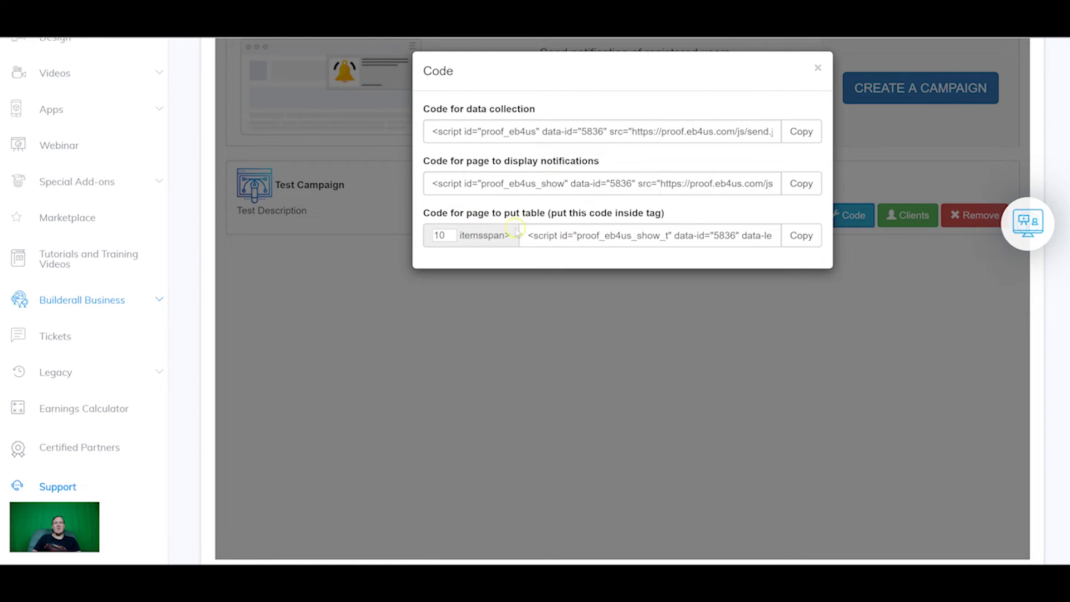
pyautogui.scroll(1, 596, 230)
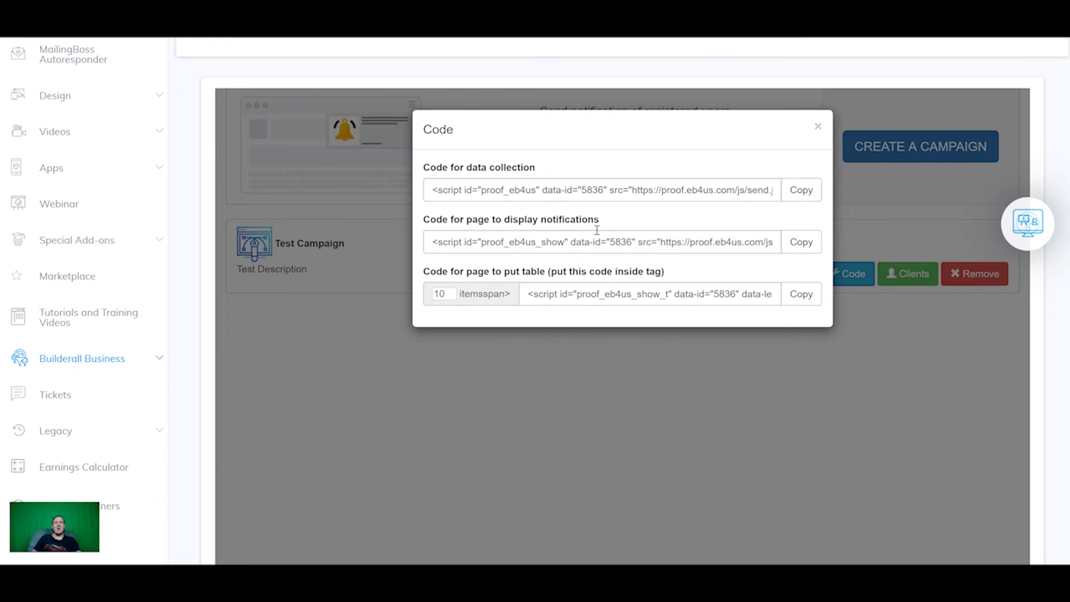
pyautogui.scroll(-1, 596, 229)
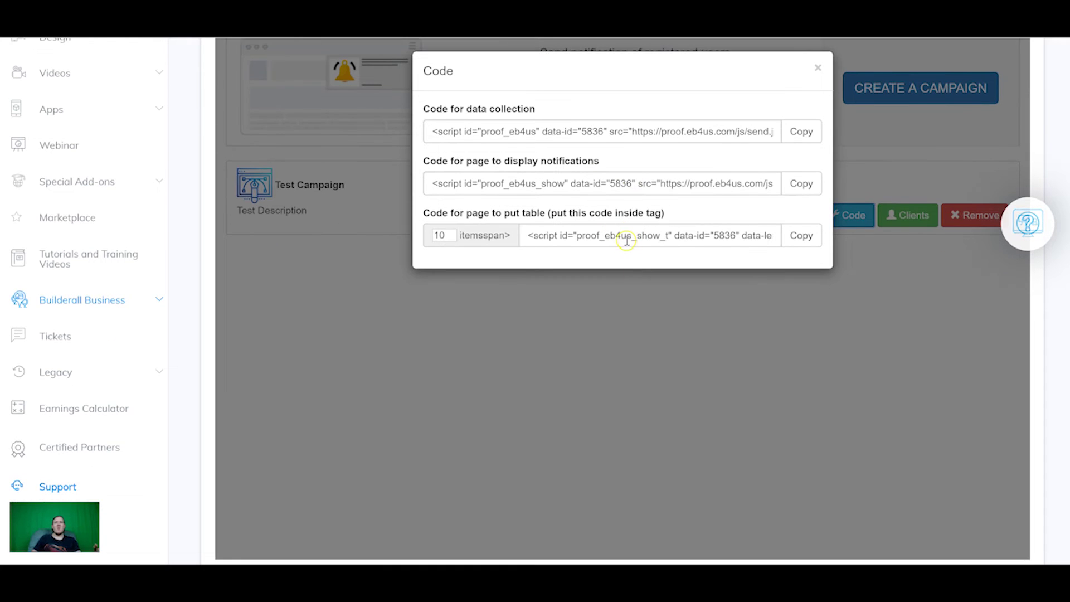
pyautogui.scroll(1, 626, 241)
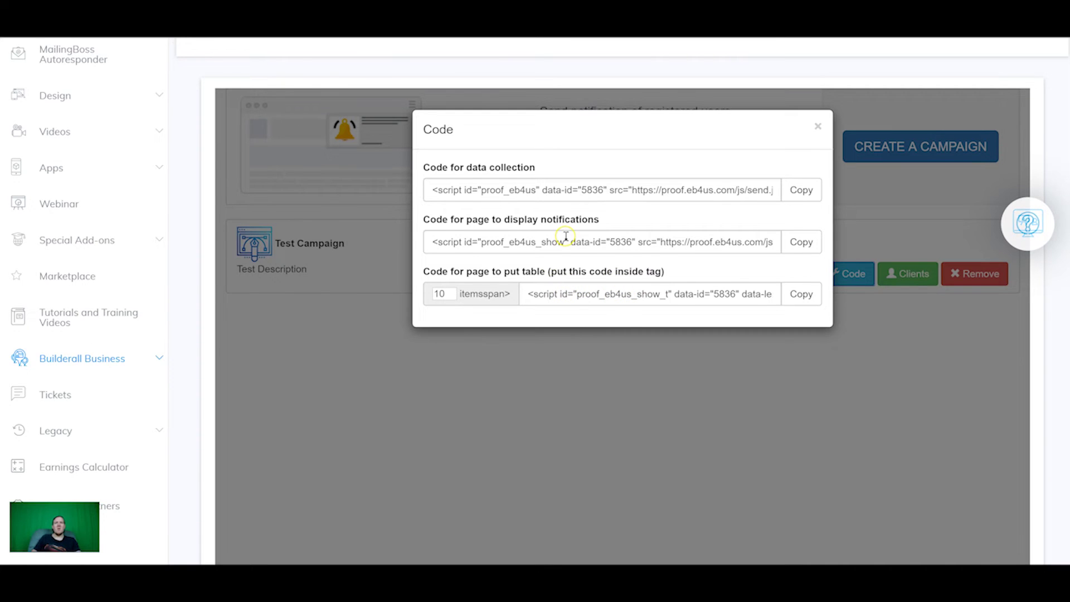
pyautogui.scroll(1, 565, 232)
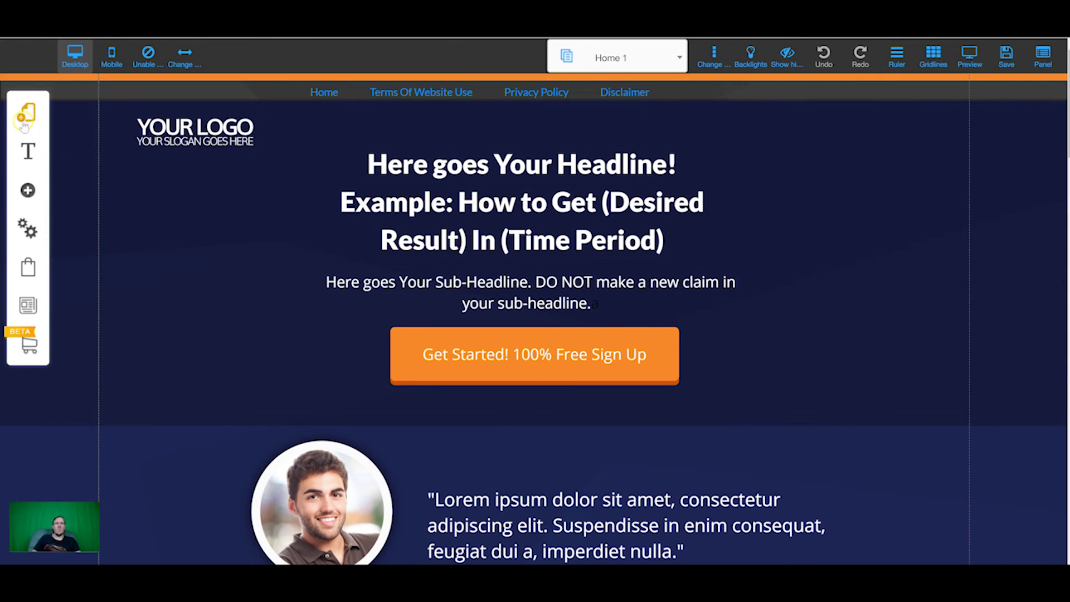
# Paste the data-collection script into Home 1's Page Head Scripts and delete the popup-config line.
pyautogui.click(25, 115)
pyautogui.click(246, 169)
pyautogui.click(236, 340)
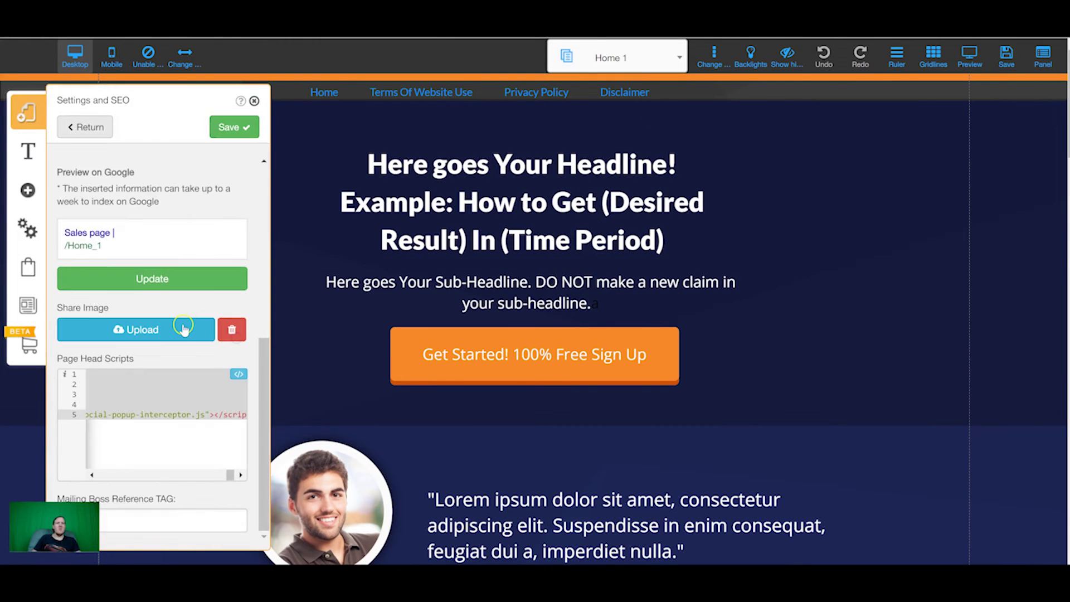
pyautogui.click(225, 439)
pyautogui.press('Return')
pyautogui.press('Return')
pyautogui.hotkey('ctrl', 'v')
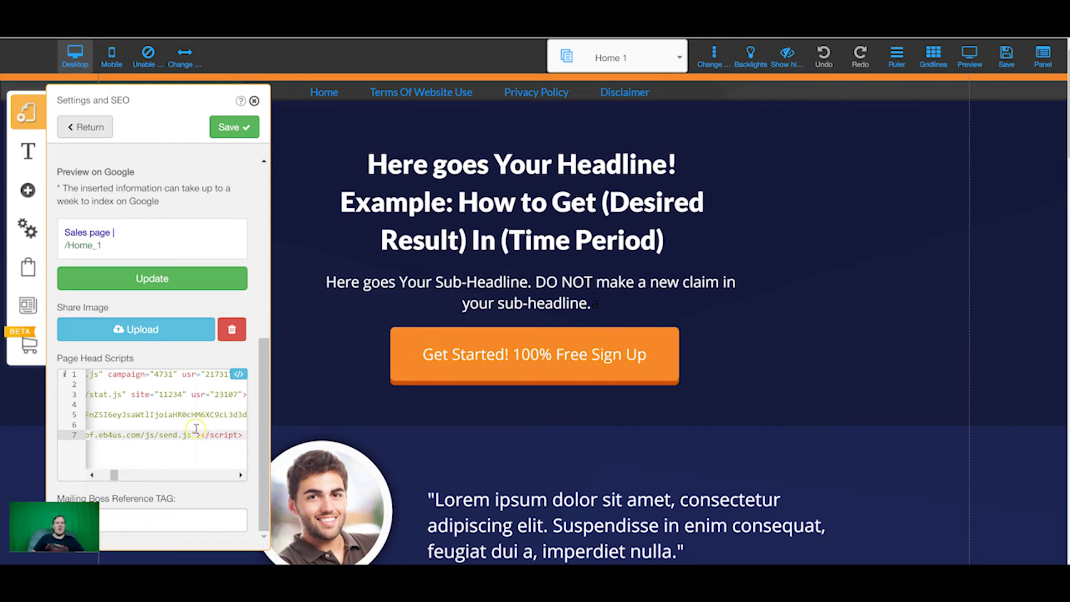
pyautogui.click(157, 413)
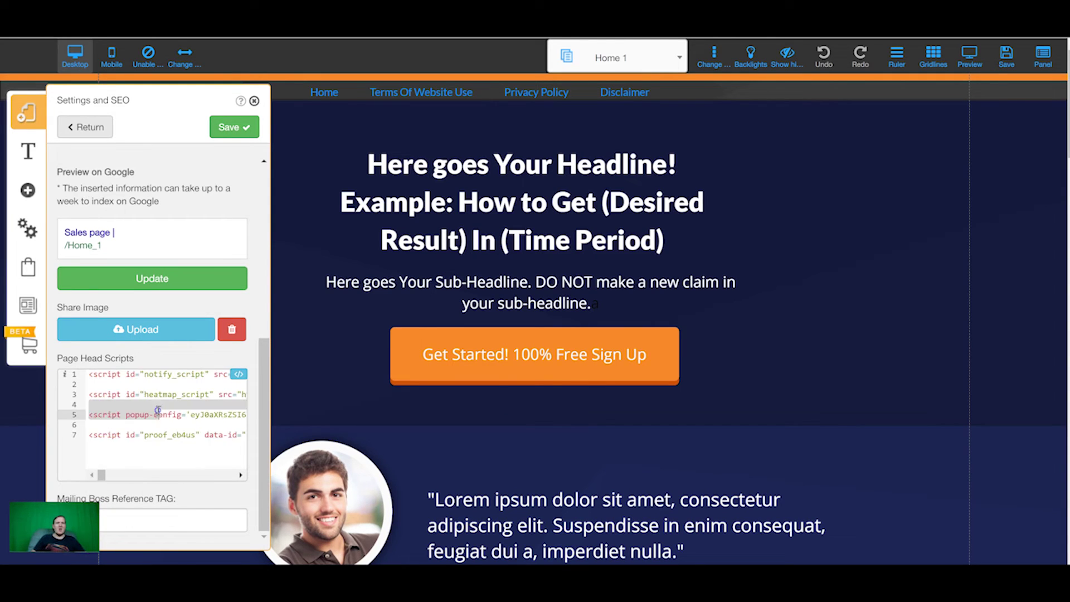
pyautogui.click(162, 424)
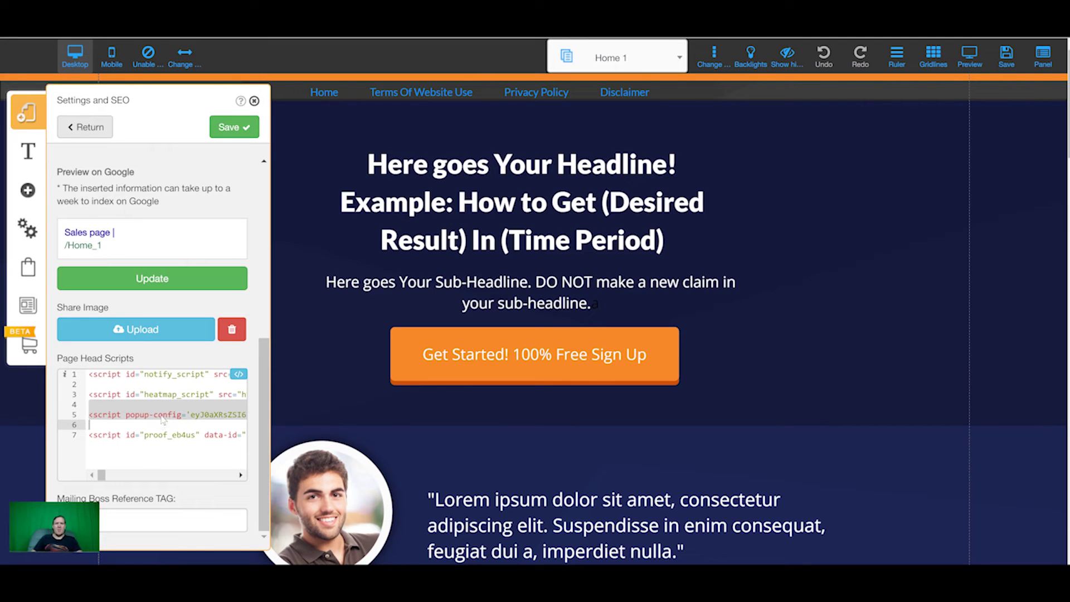
pyautogui.press('BackSpace')
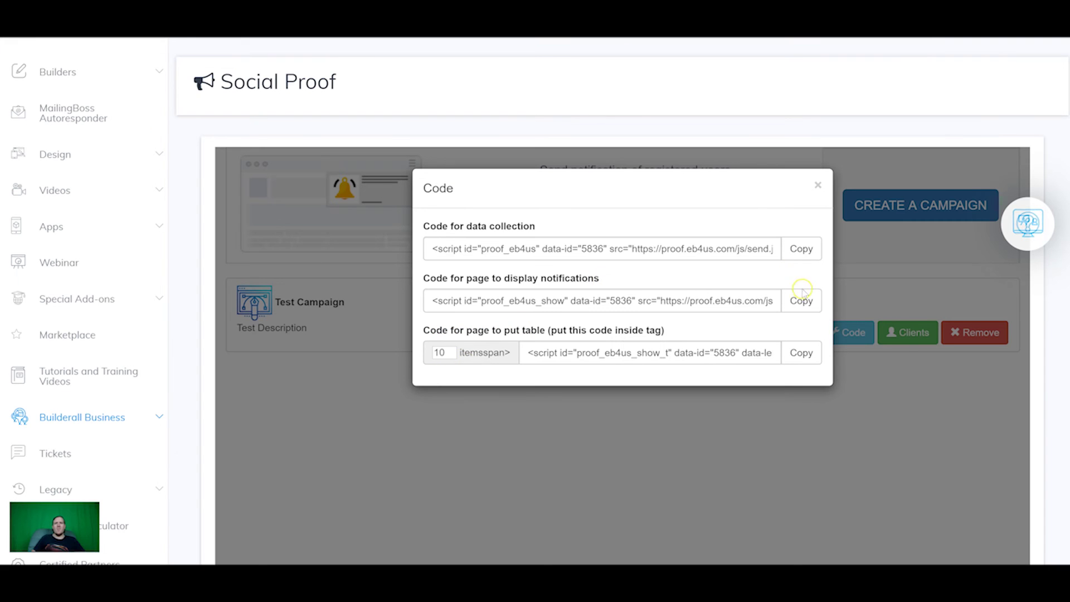
# Add the notification display script to the head scripts and save.
pyautogui.click(800, 300)
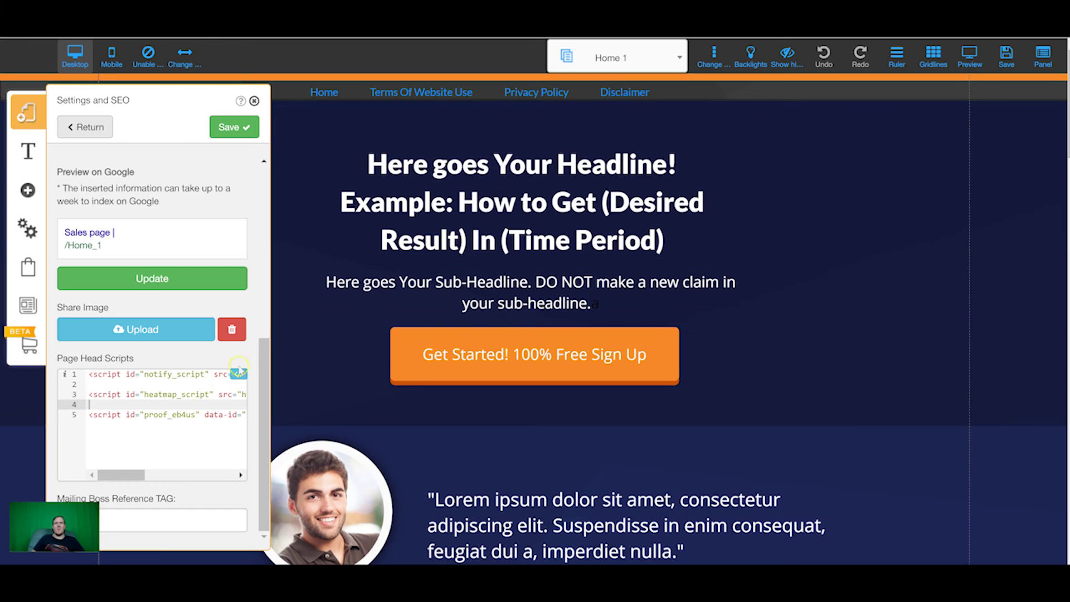
pyautogui.click(198, 433)
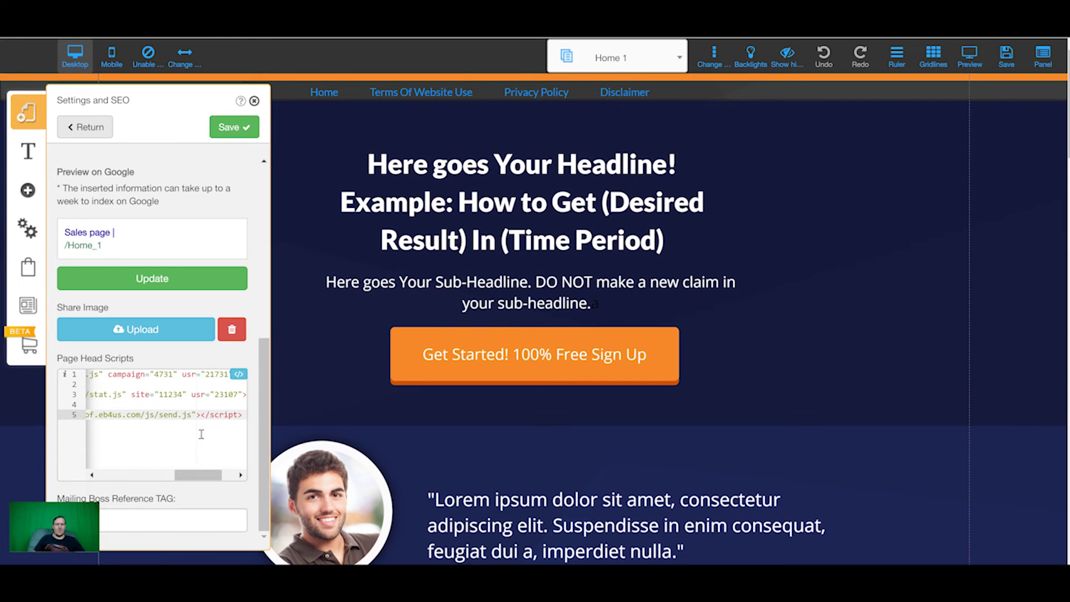
pyautogui.press('Return')
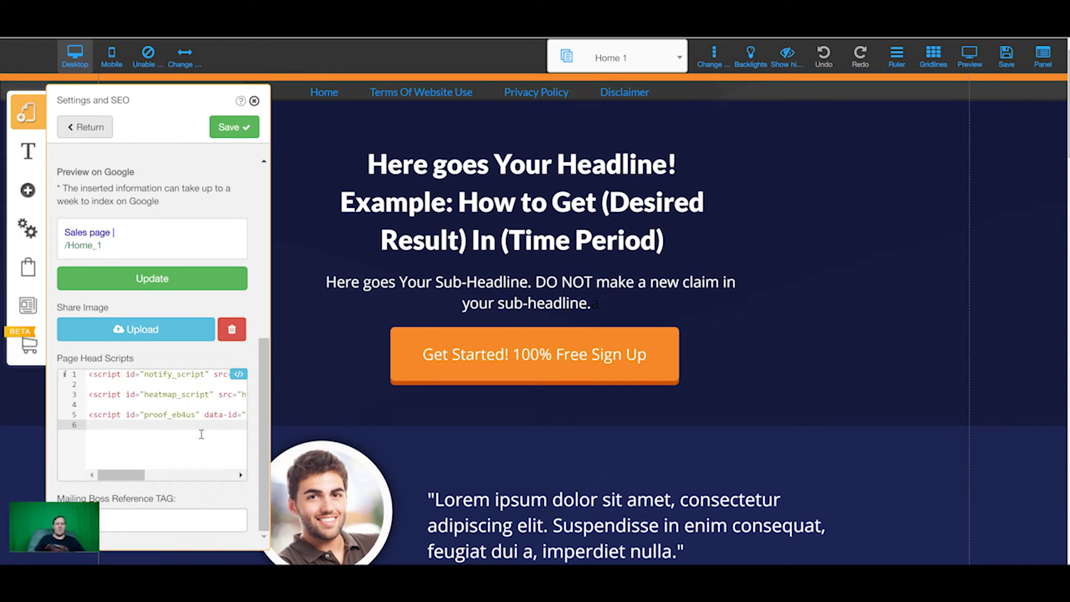
pyautogui.hotkey('ctrl', 'v')
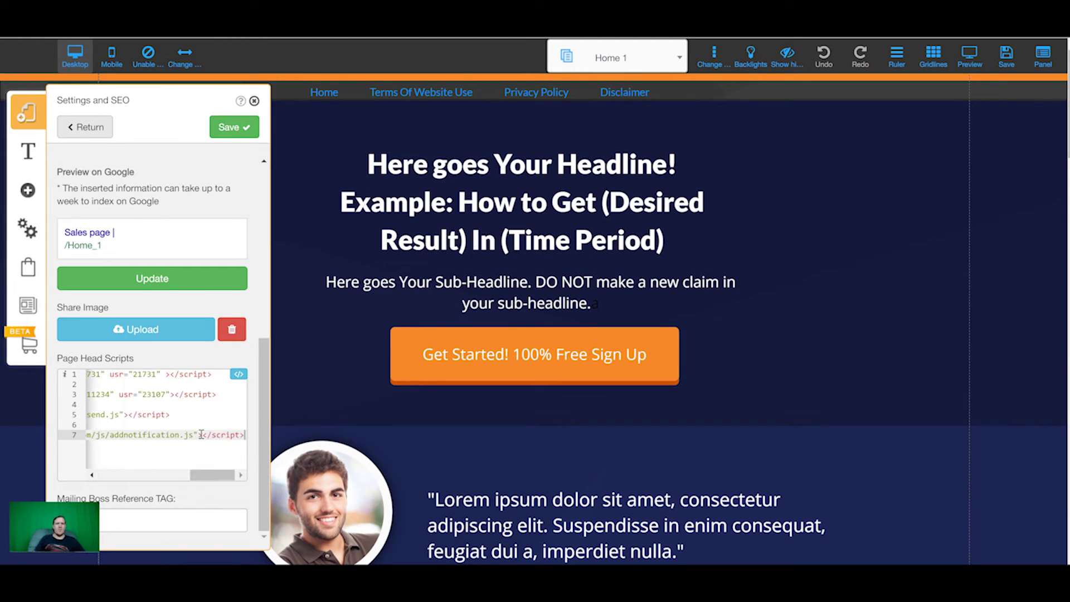
pyautogui.click(228, 127)
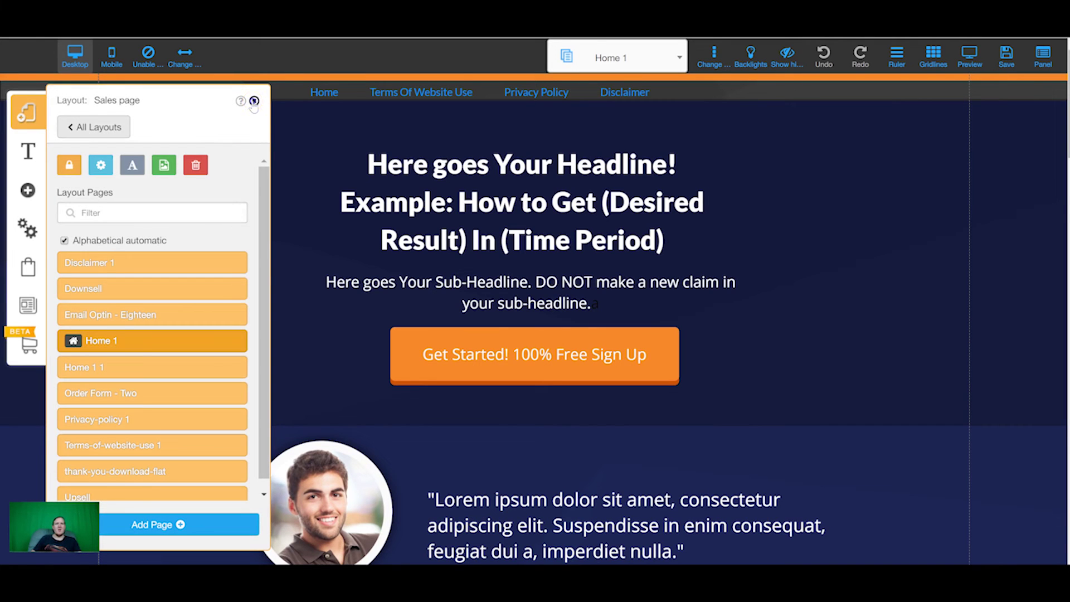
# Add an Email Marketing optin form to the page, linked to the MailingBoss optin list.
pyautogui.click(254, 100)
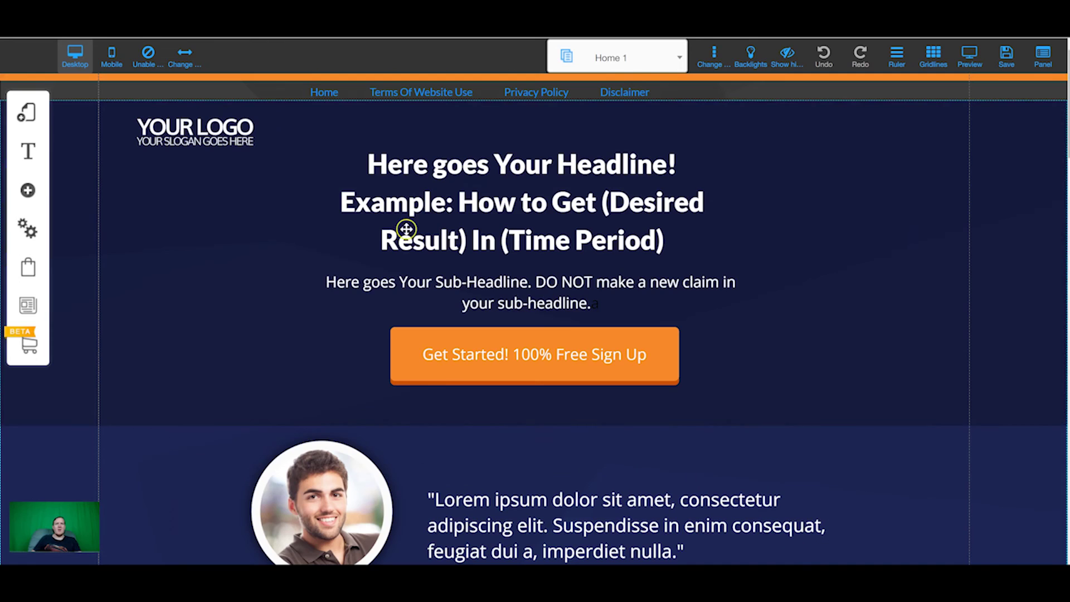
pyautogui.click(28, 190)
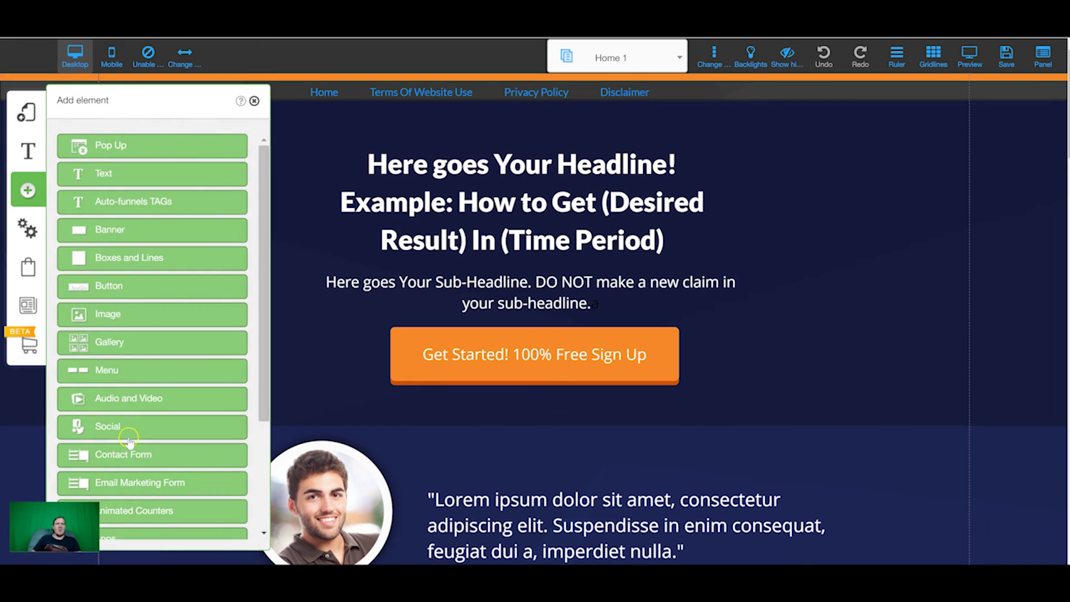
pyautogui.click(143, 482)
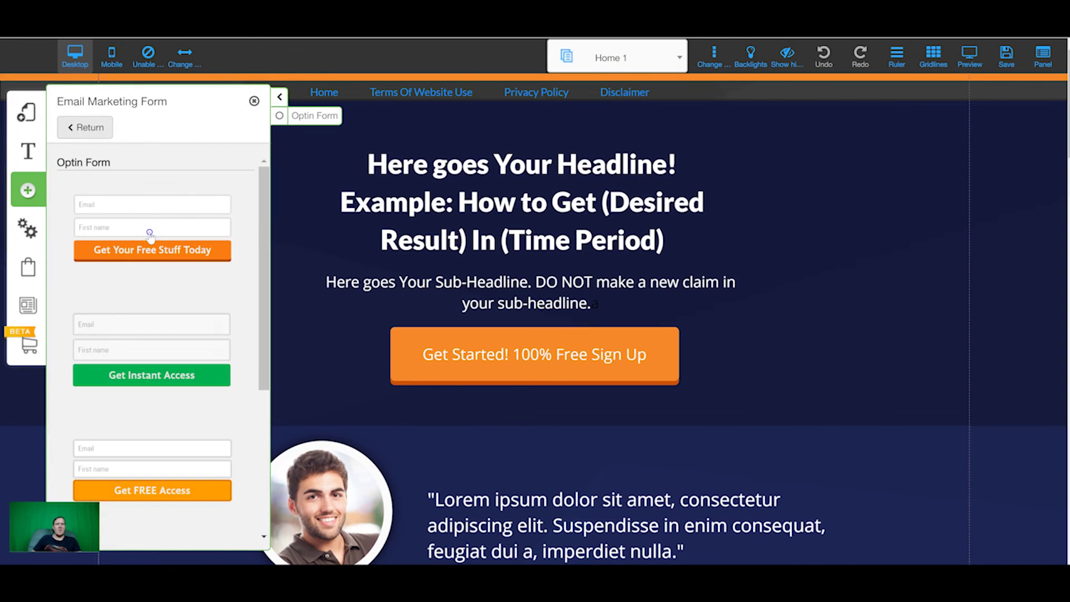
pyautogui.click(149, 232)
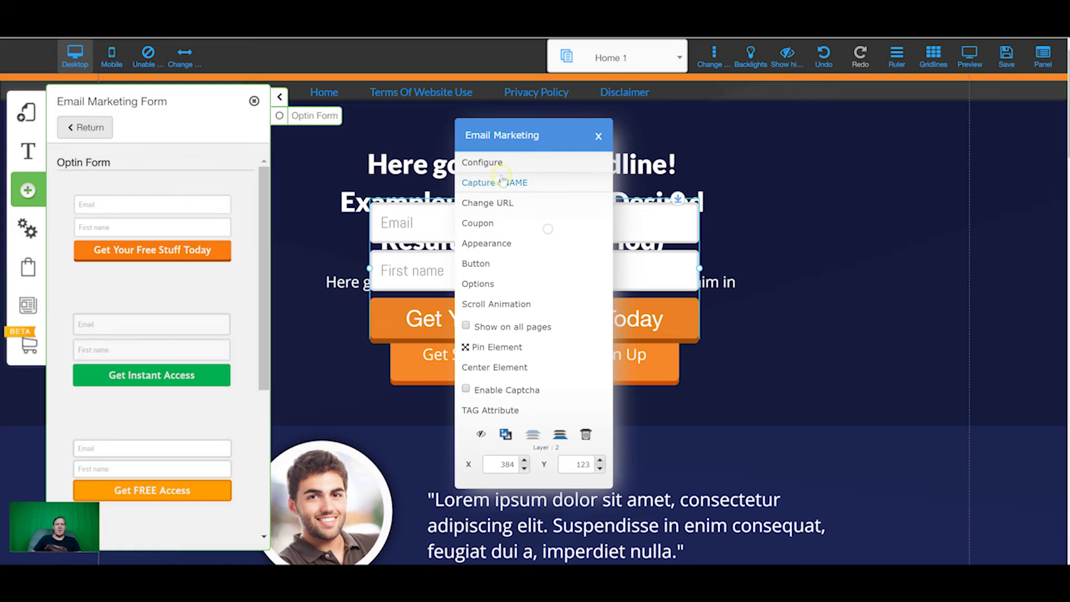
pyautogui.click(508, 170)
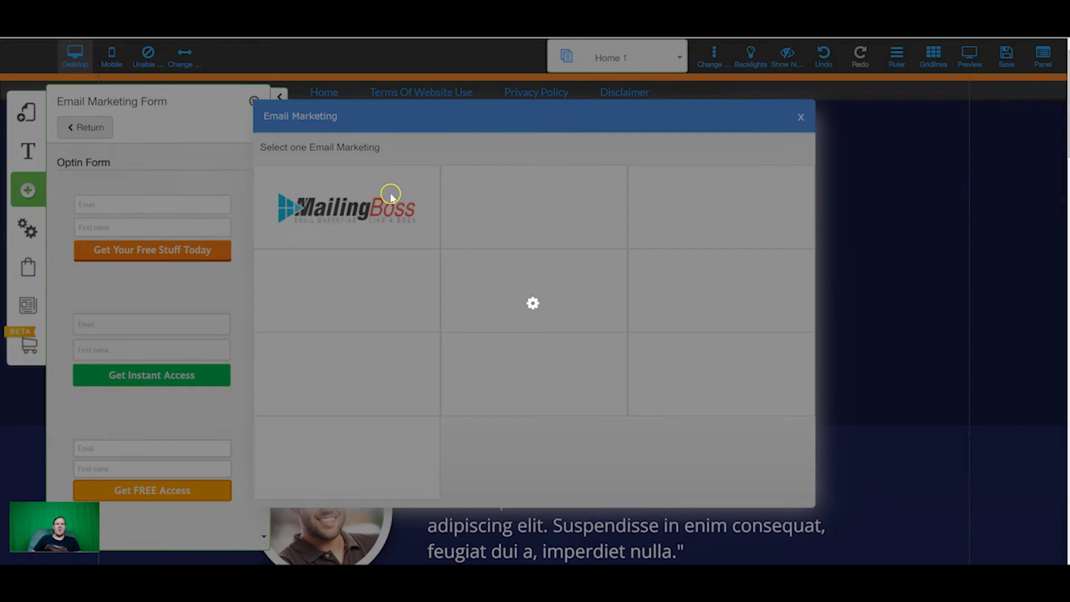
pyautogui.click(389, 192)
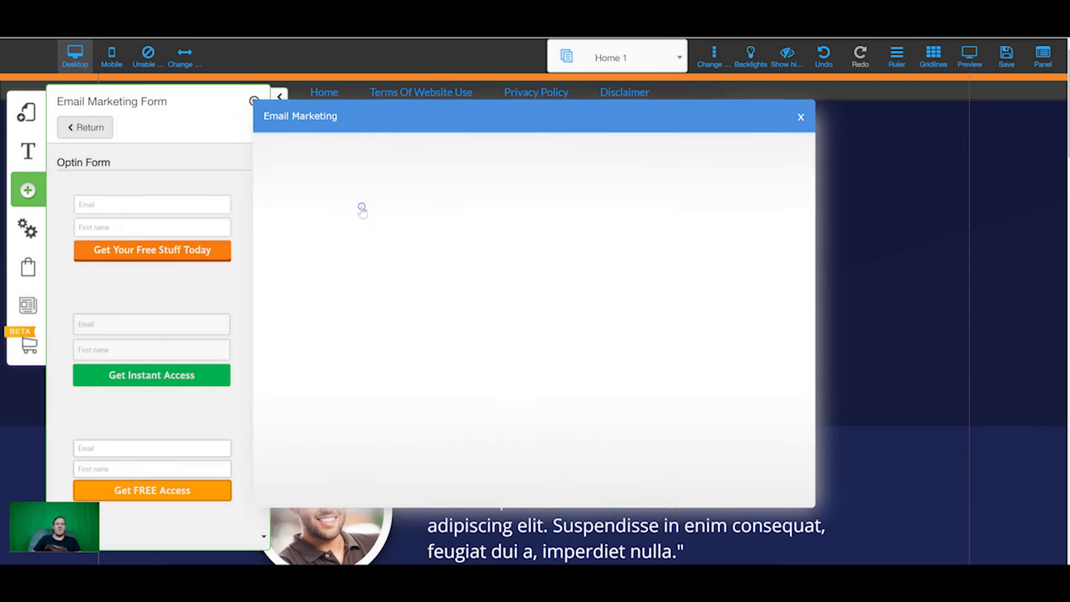
pyautogui.click(367, 203)
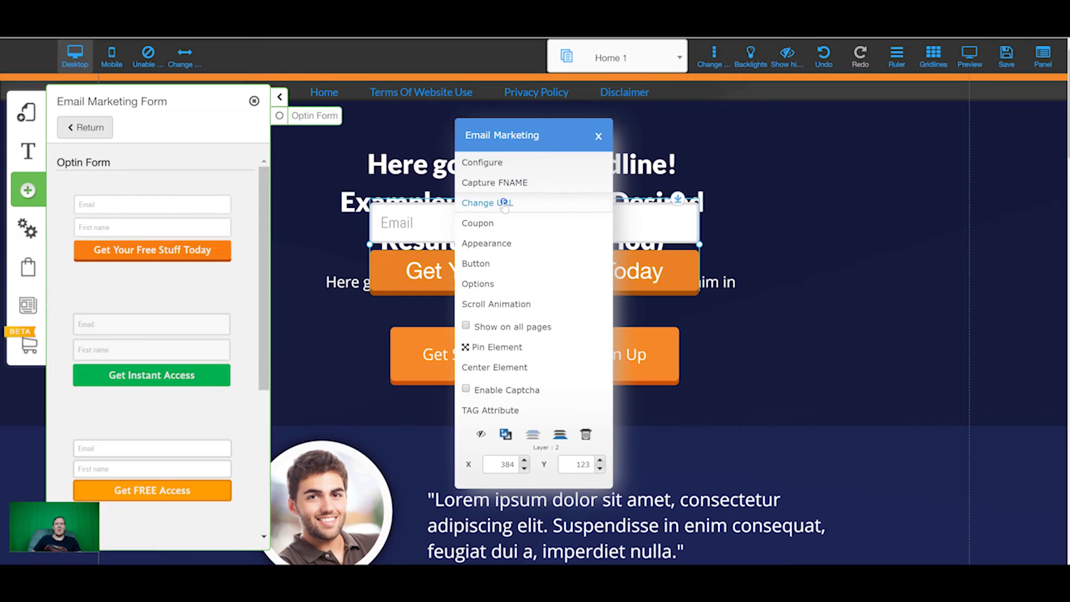
# Redirect the form's new subscribers to the Home 1 1 page and confirm the URLs.
pyautogui.click(504, 202)
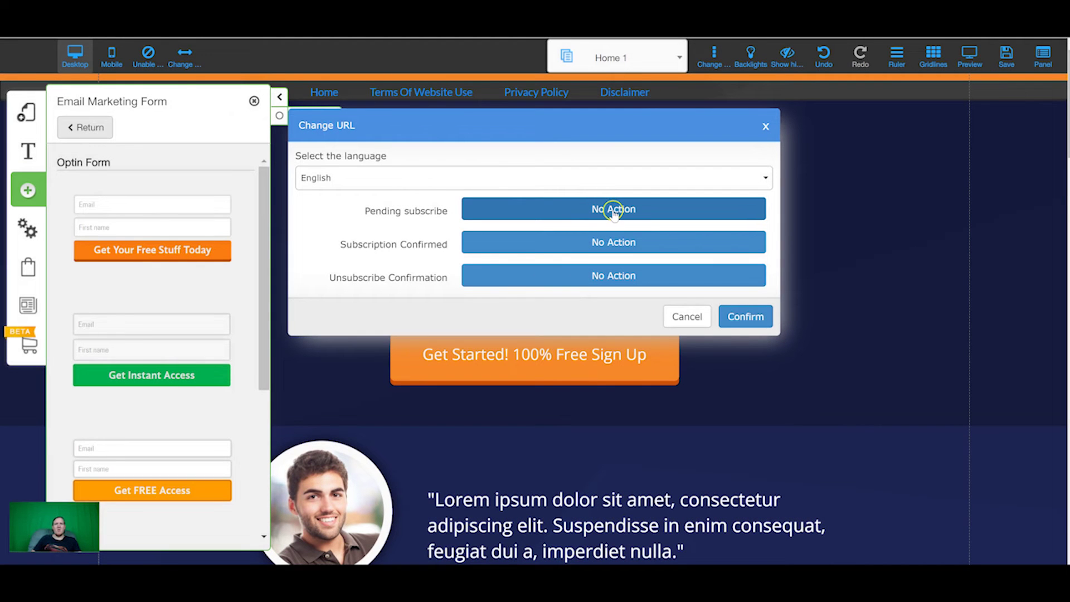
pyautogui.click(613, 213)
pyautogui.click(483, 91)
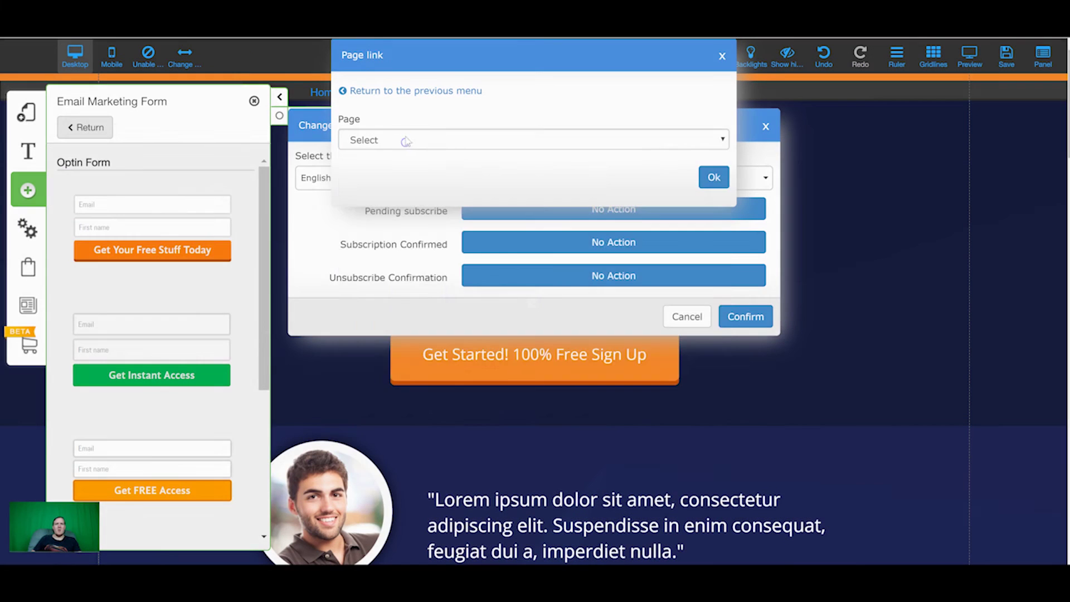
pyautogui.click(415, 139)
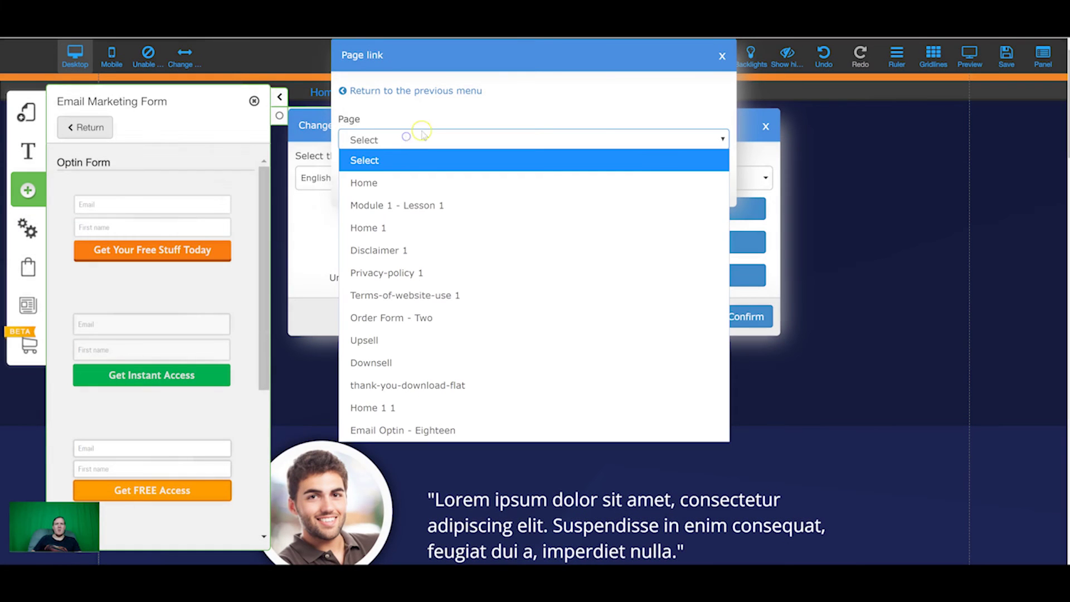
pyautogui.click(421, 205)
pyautogui.click(746, 316)
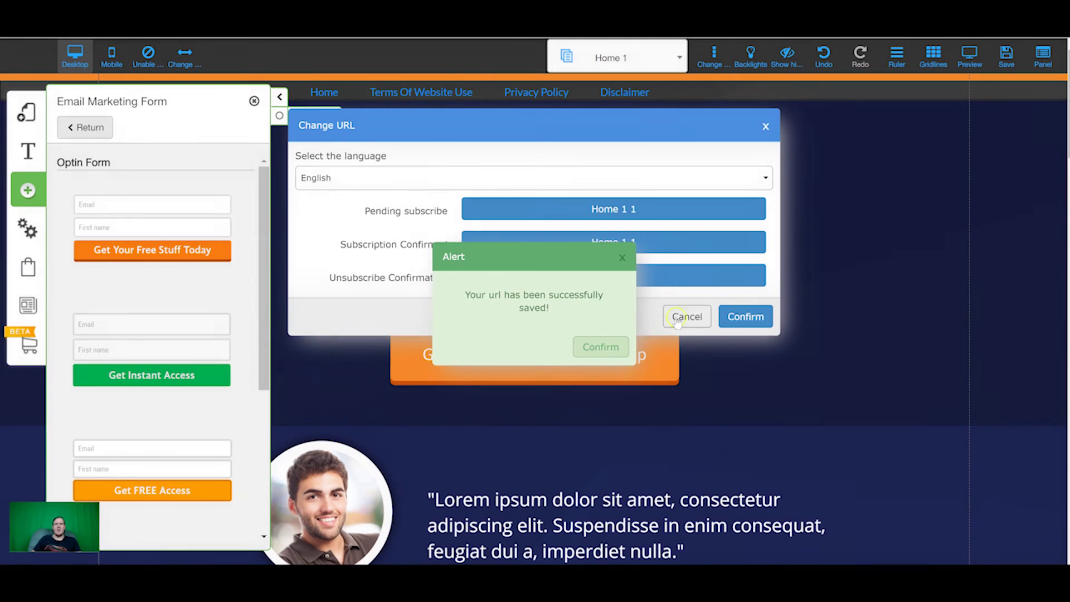
pyautogui.click(618, 344)
# Save the website changes.
pyautogui.click(1005, 58)
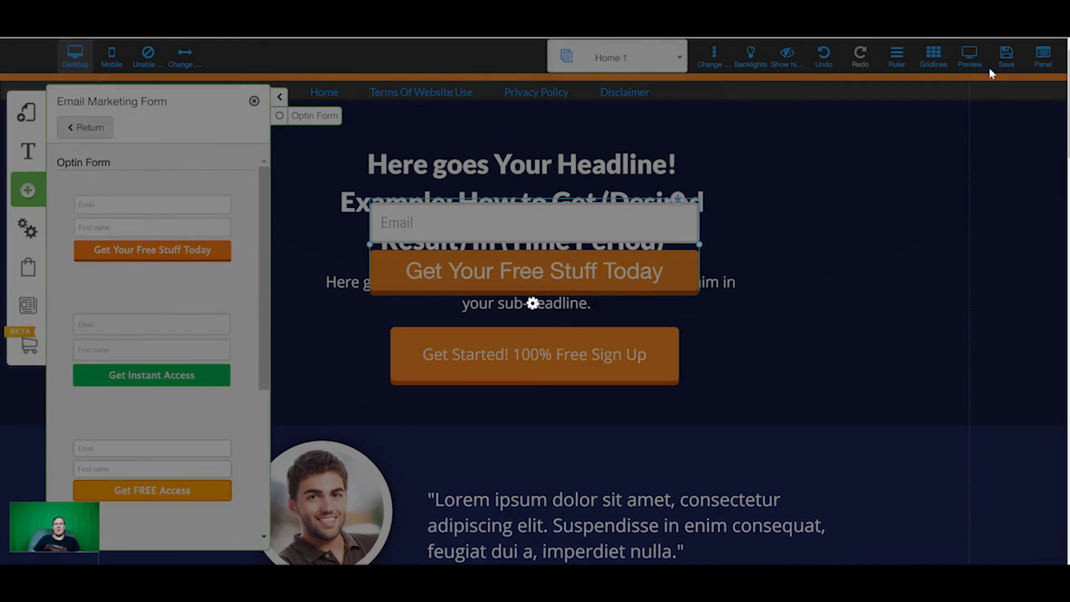
pyautogui.click(708, 444)
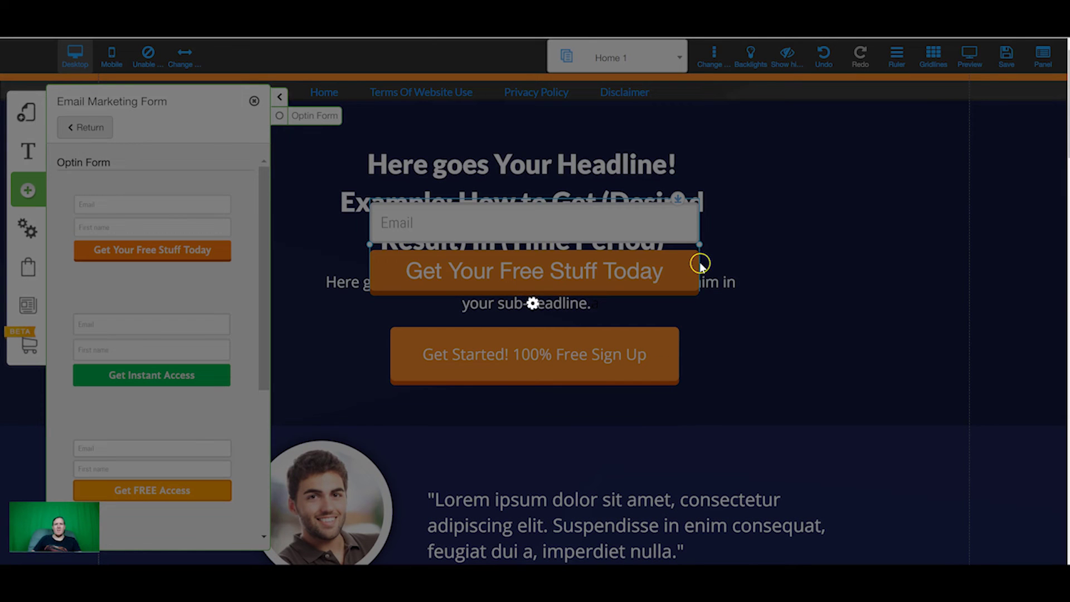
pyautogui.click(626, 267)
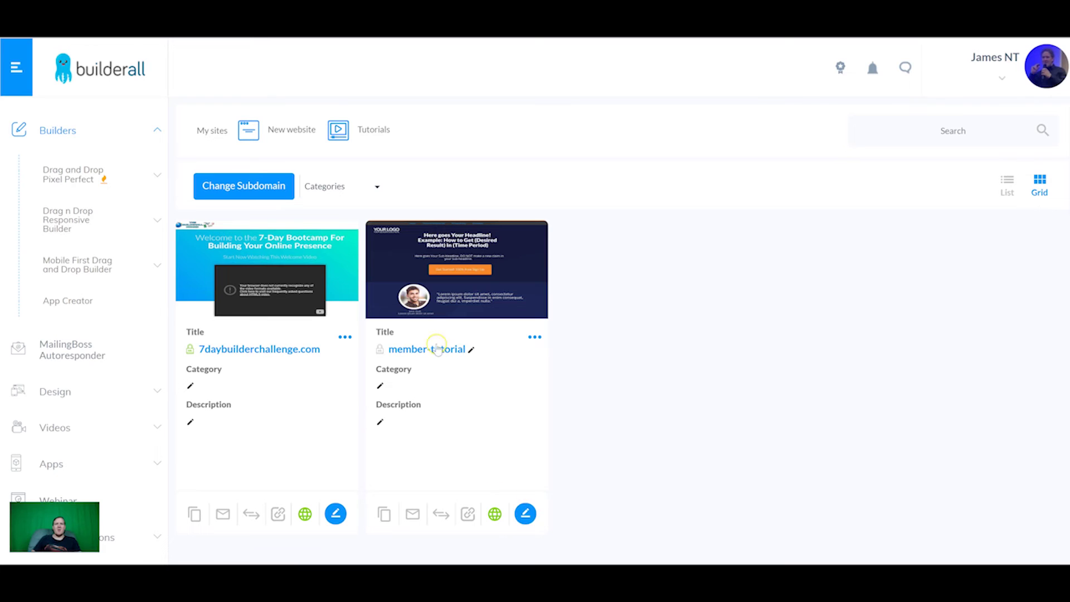
# Submit a test email signup through the live member-tutorial page's optin form.
pyautogui.click(432, 350)
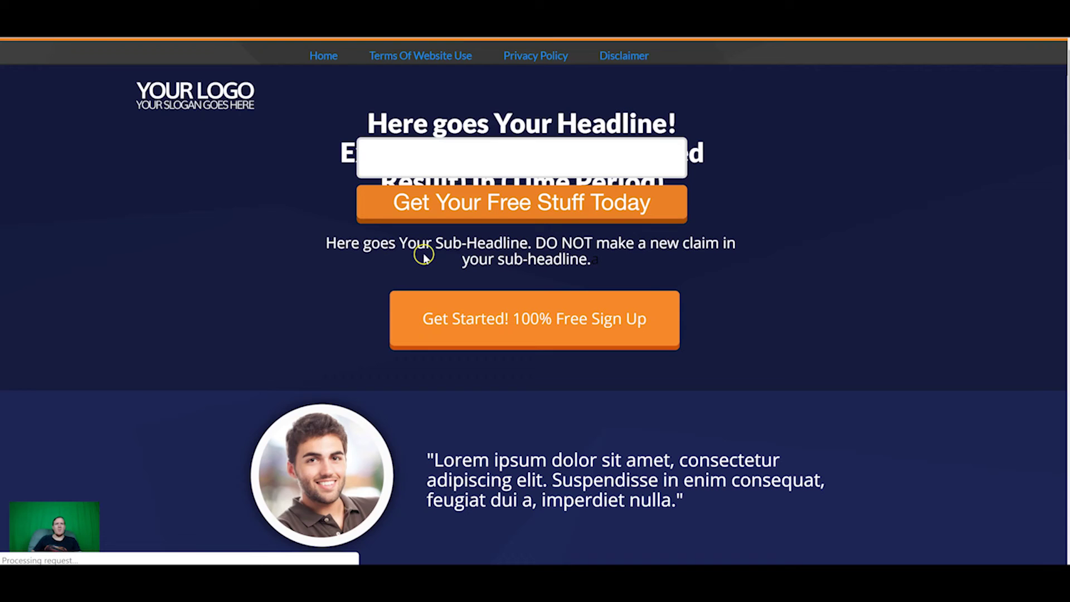
pyautogui.click(444, 164)
pyautogui.click(444, 197)
pyautogui.click(490, 149)
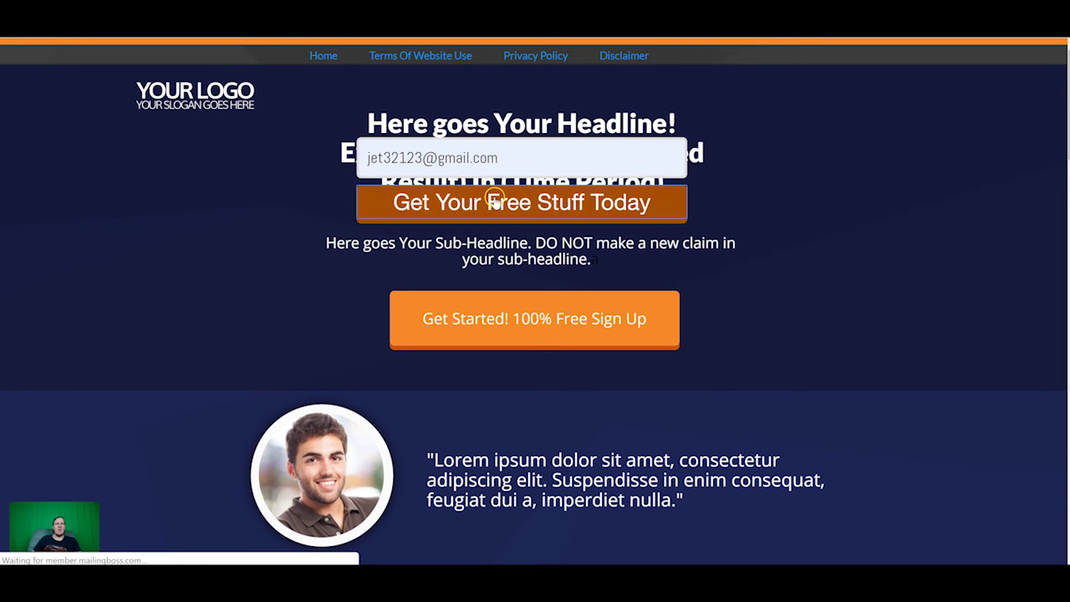
pyautogui.click(518, 192)
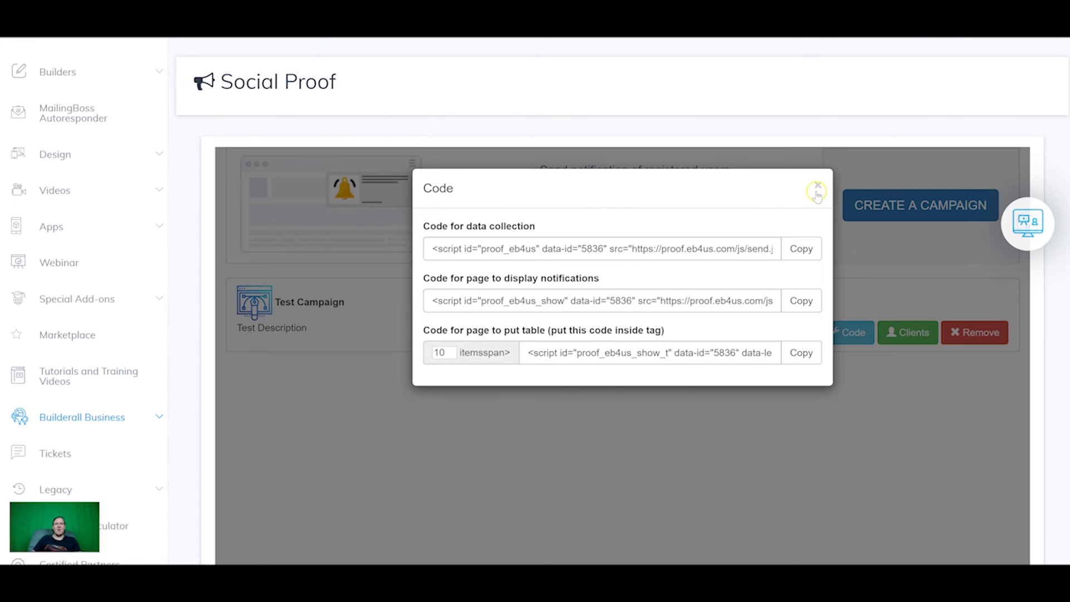
# Reload Social Proof and view the Test Campaign's captured clients.
pyautogui.click(817, 167)
pyautogui.rightClick(725, 385)
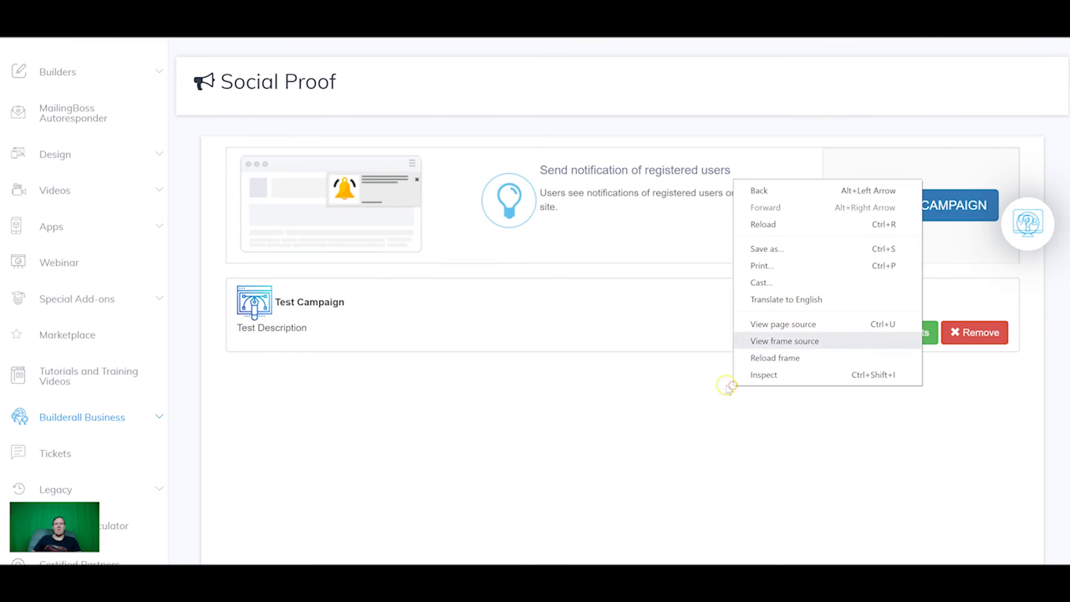
pyautogui.click(782, 227)
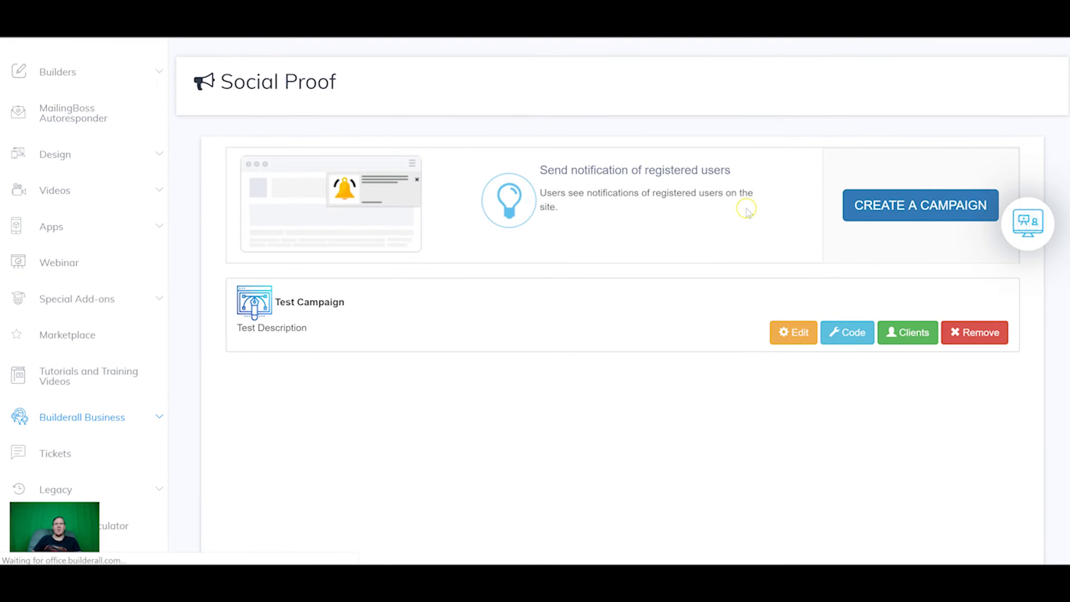
pyautogui.click(890, 331)
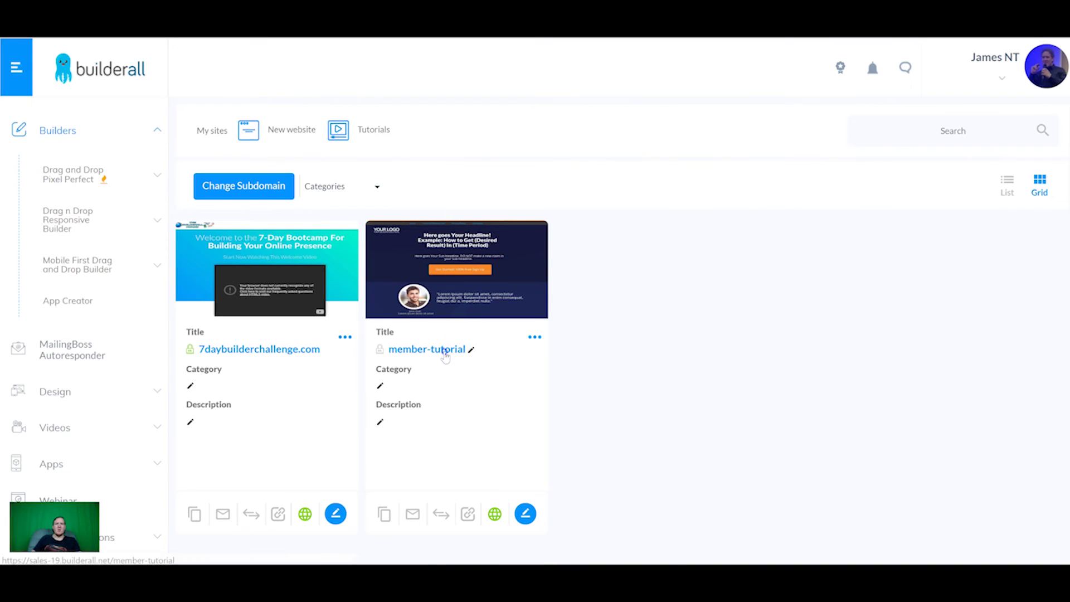
# Open the live member-tutorial page and scroll down to watch the signup notification toast.
pyautogui.click(445, 350)
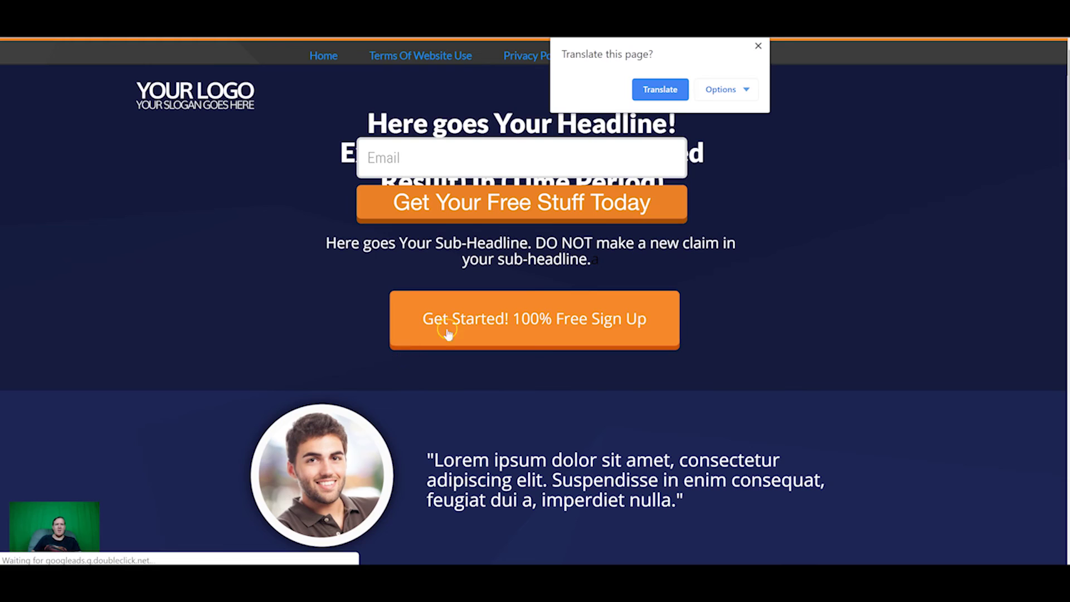
pyautogui.scroll(-3, 119, 478)
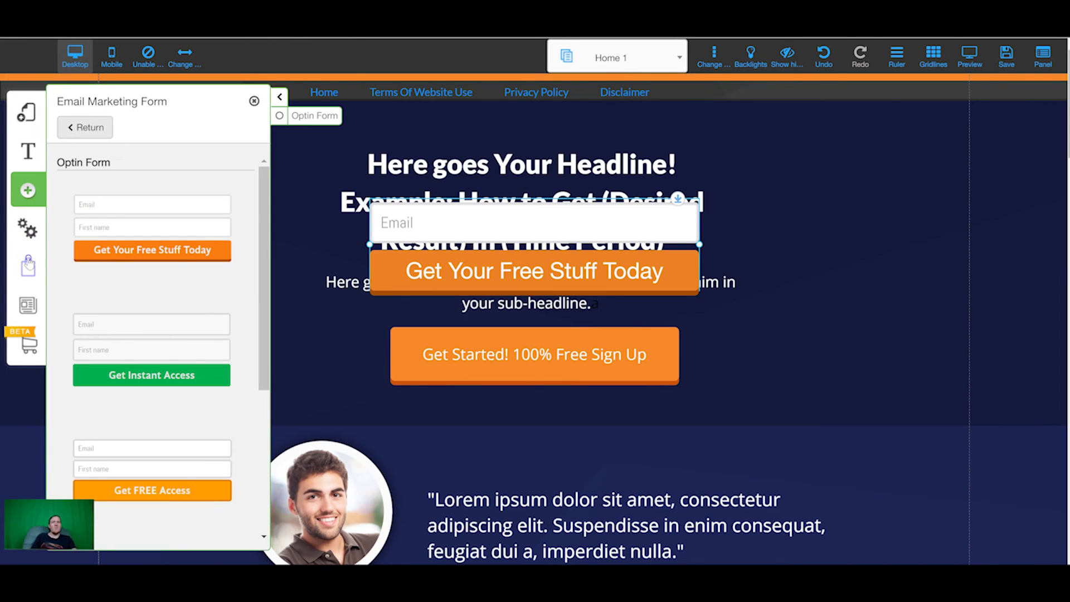
# Look through the editor's checkout, site settings, action counters and coupons configuration options.
pyautogui.click(23, 265)
pyautogui.click(29, 231)
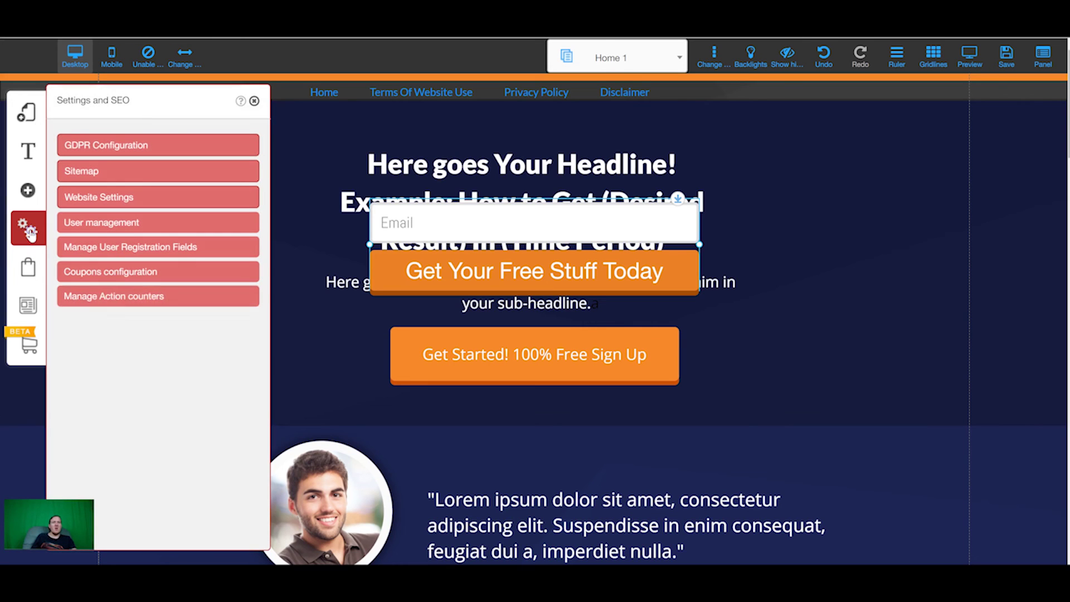
pyautogui.click(121, 295)
pyautogui.click(131, 278)
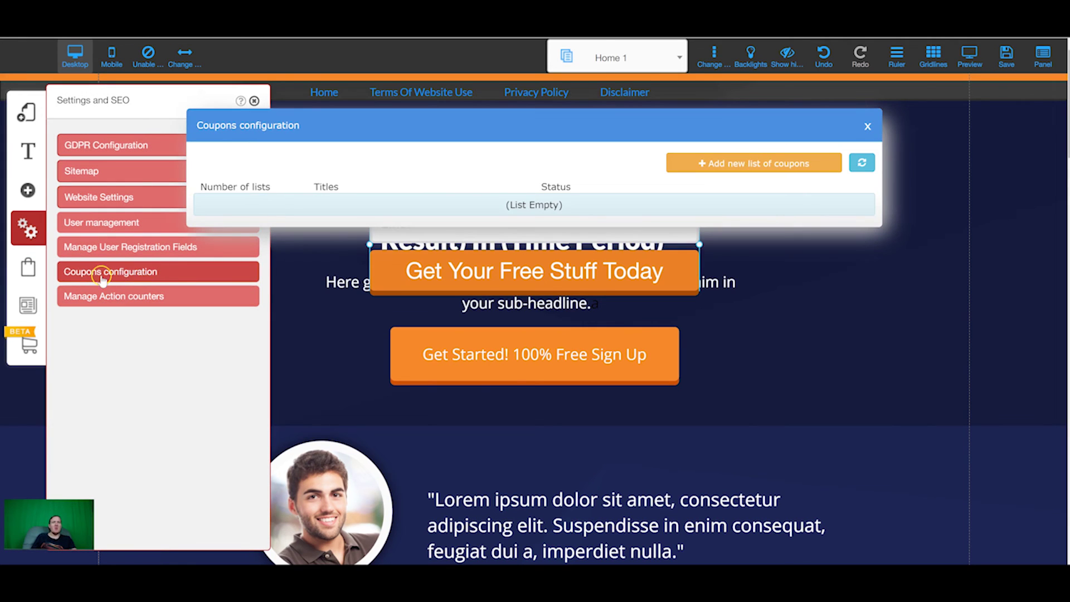
pyautogui.click(754, 162)
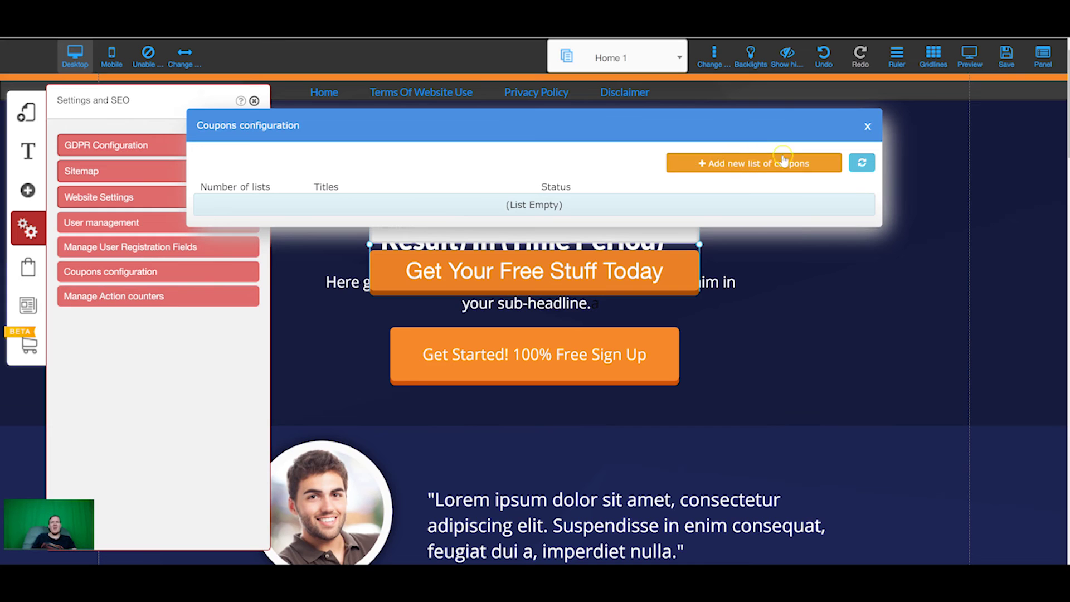
# Browse the list of apps that can be added to the page.
pyautogui.click(29, 195)
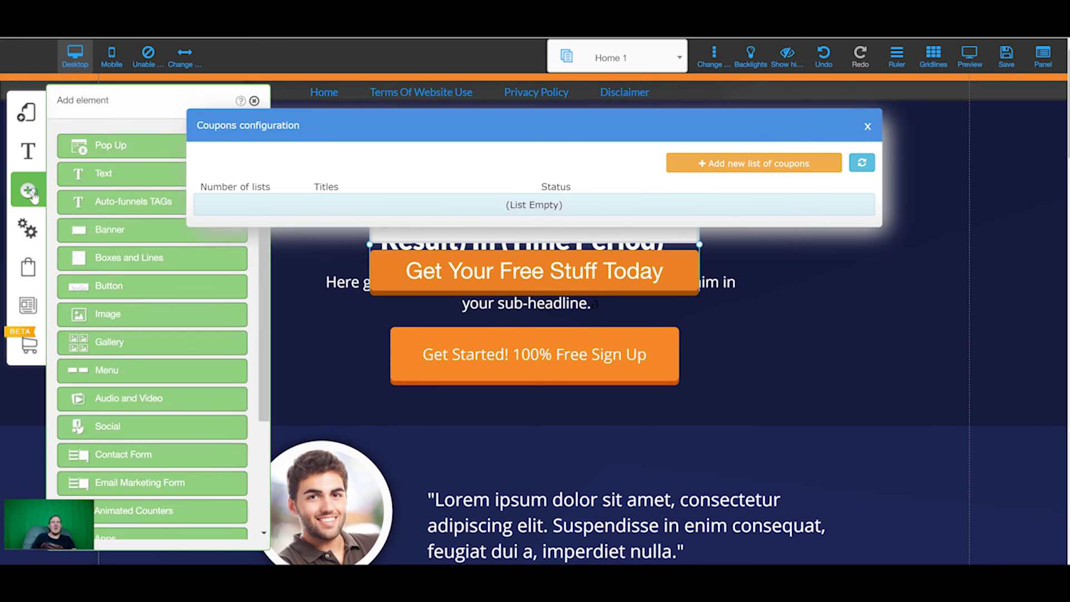
pyautogui.scroll(-3, 119, 413)
pyautogui.click(119, 415)
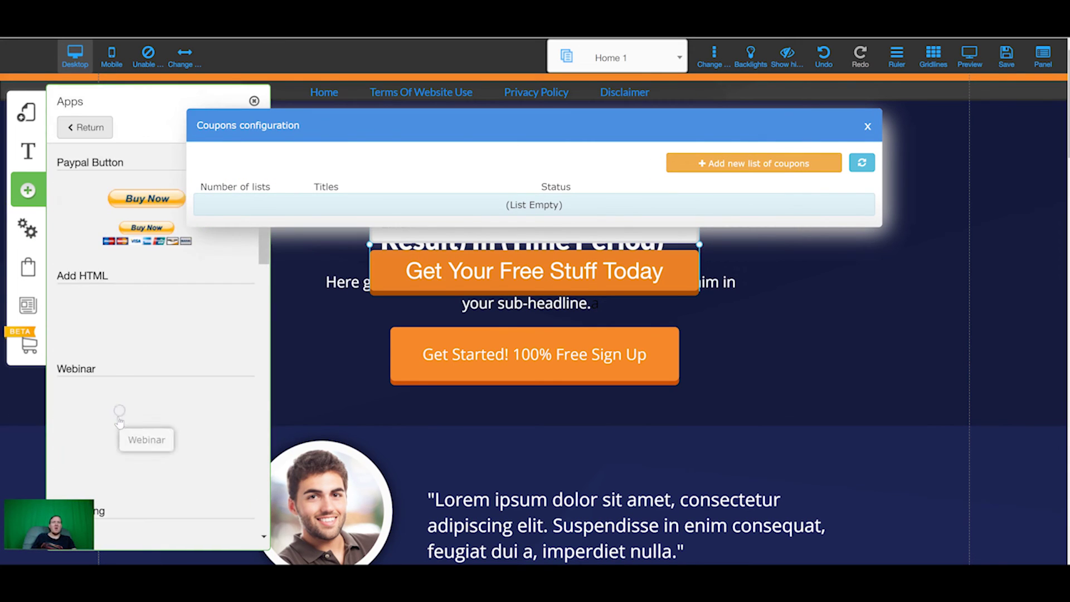
pyautogui.scroll(-10, 134, 317)
pyautogui.scroll(-8, 134, 321)
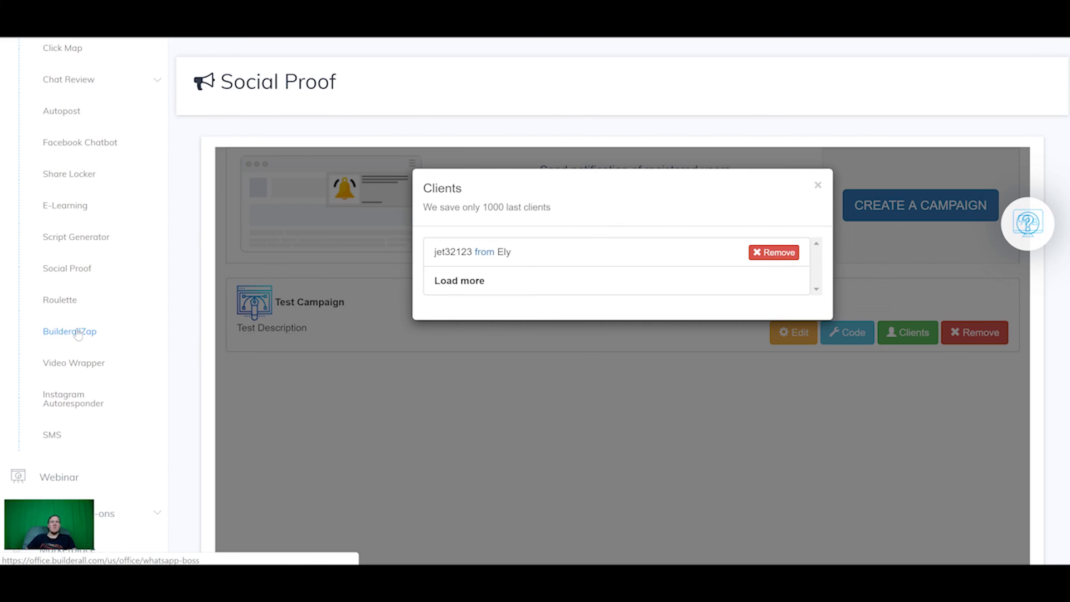
# Point out the Video Wrapper, BuilderallZap and Instagram Autoresponder tools in the Builderall Business list.
pyautogui.click(77, 357)
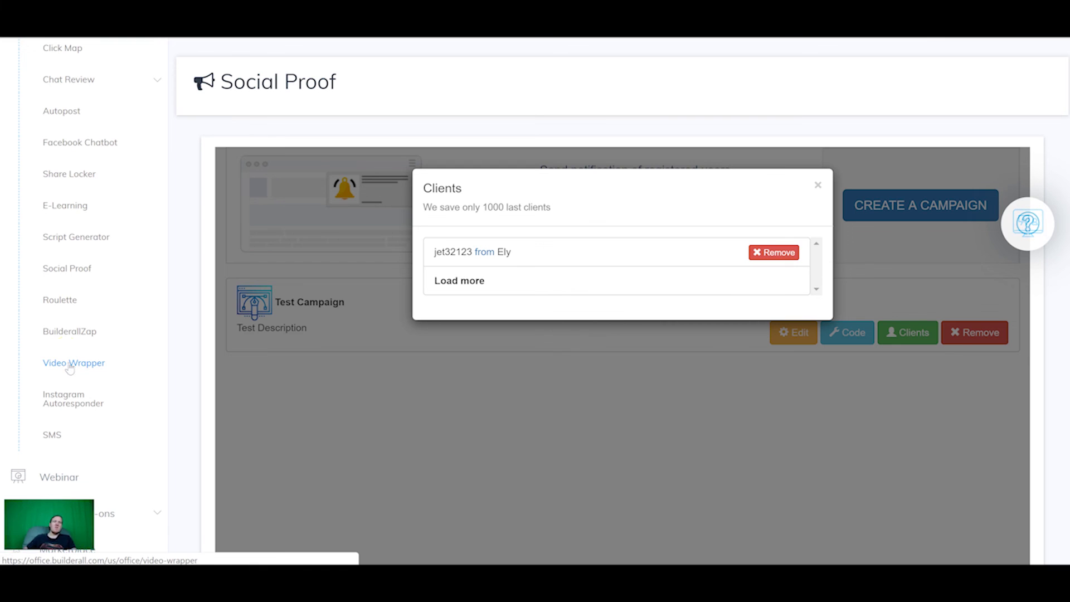
pyautogui.click(65, 348)
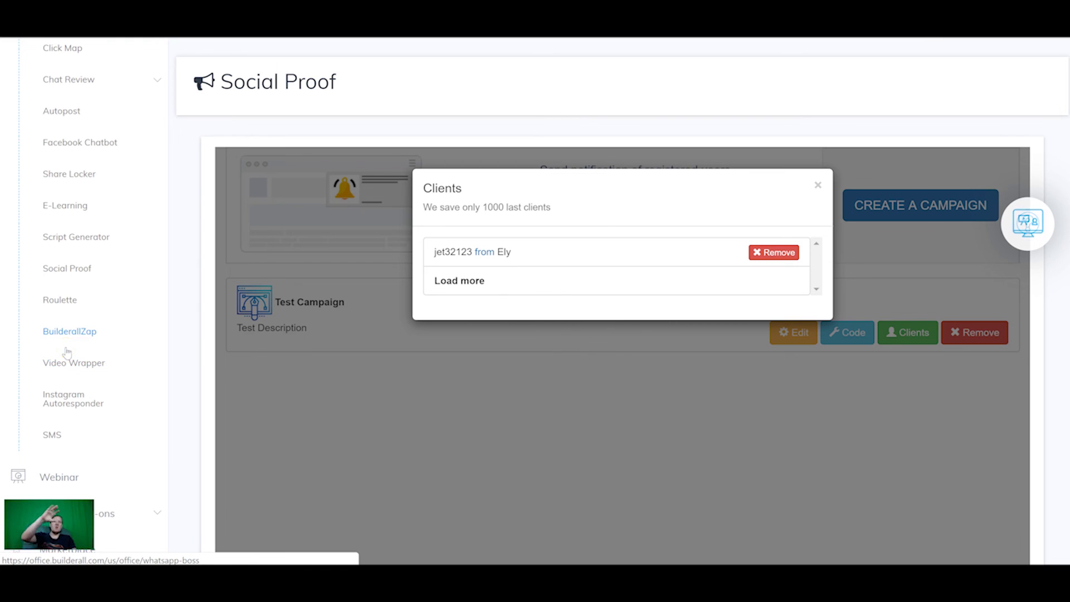
pyautogui.click(73, 354)
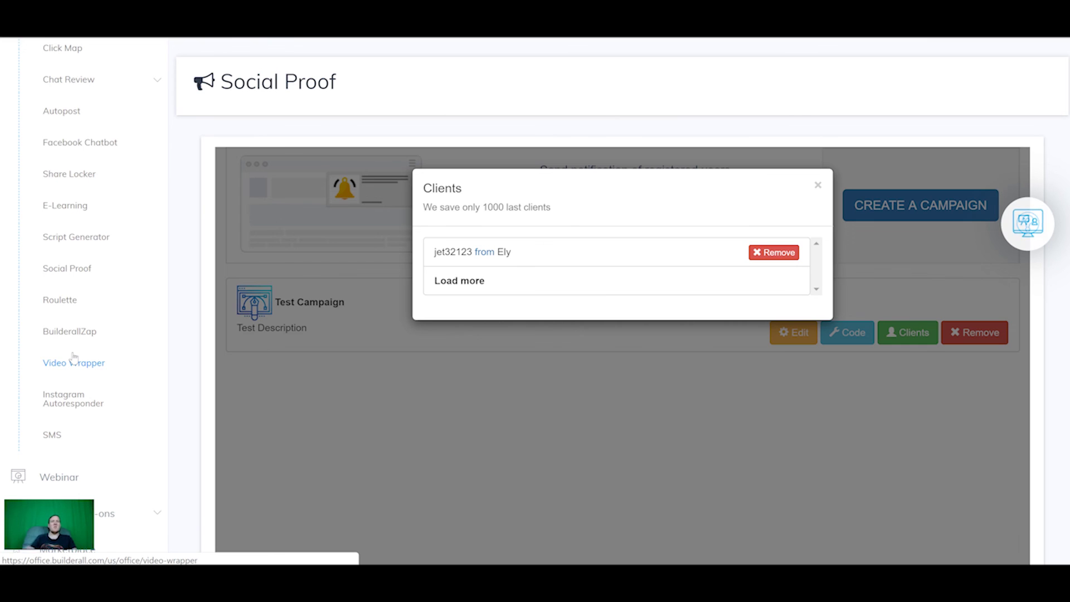
pyautogui.click(37, 400)
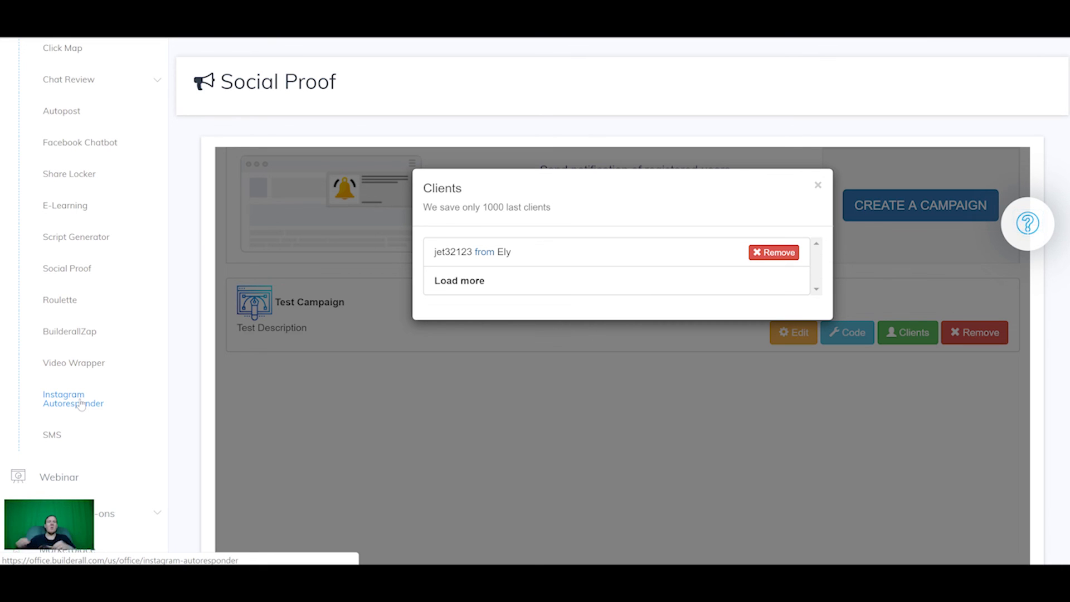
pyautogui.scroll(-1, 84, 390)
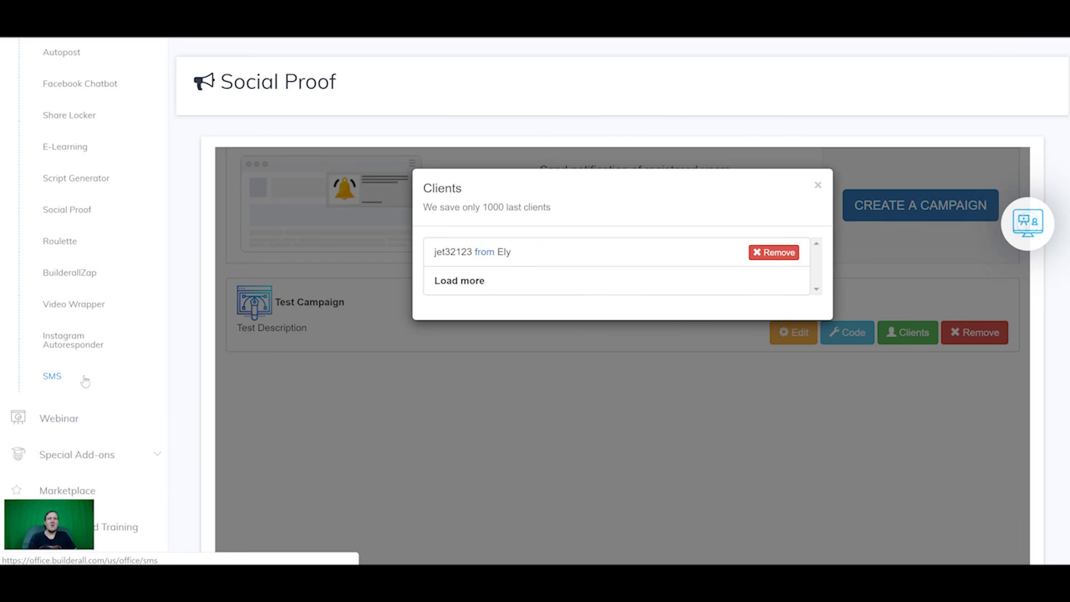
# Open the SMS Tools page and dismiss the offer to translate it.
pyautogui.click(85, 381)
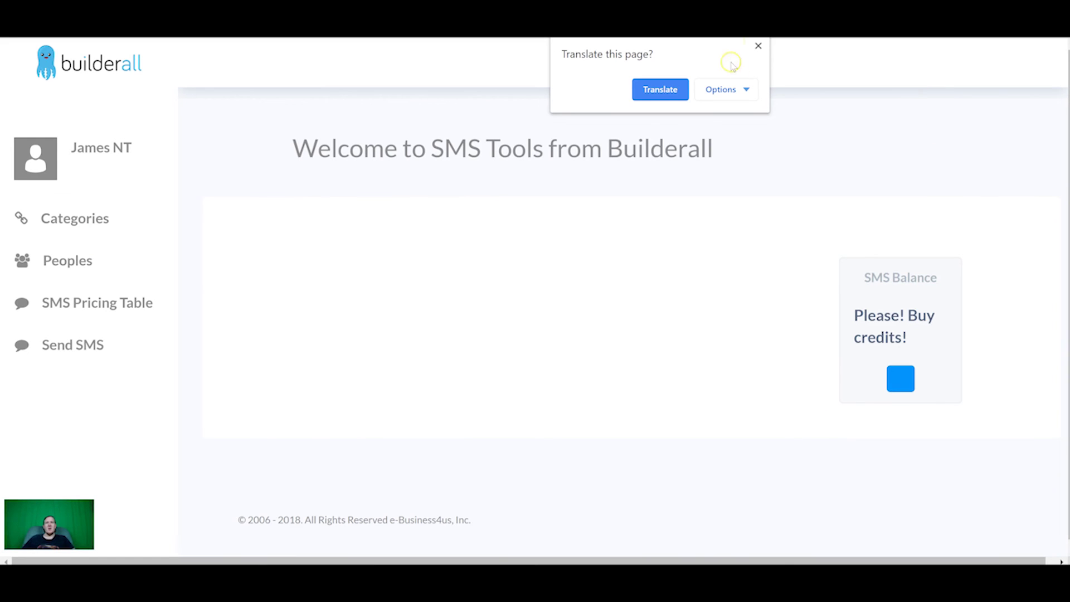
pyautogui.click(757, 44)
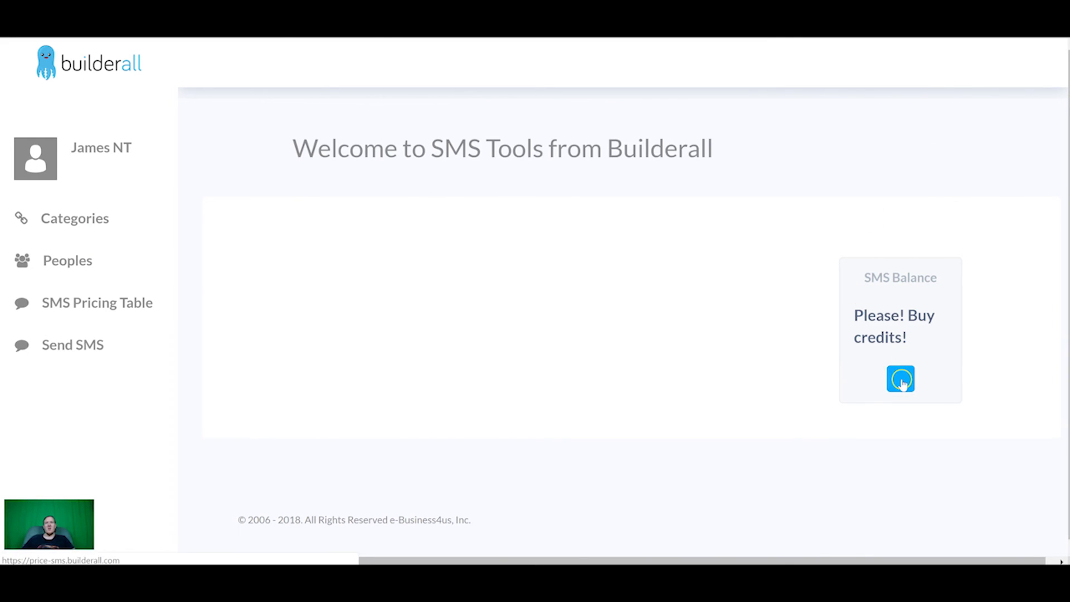